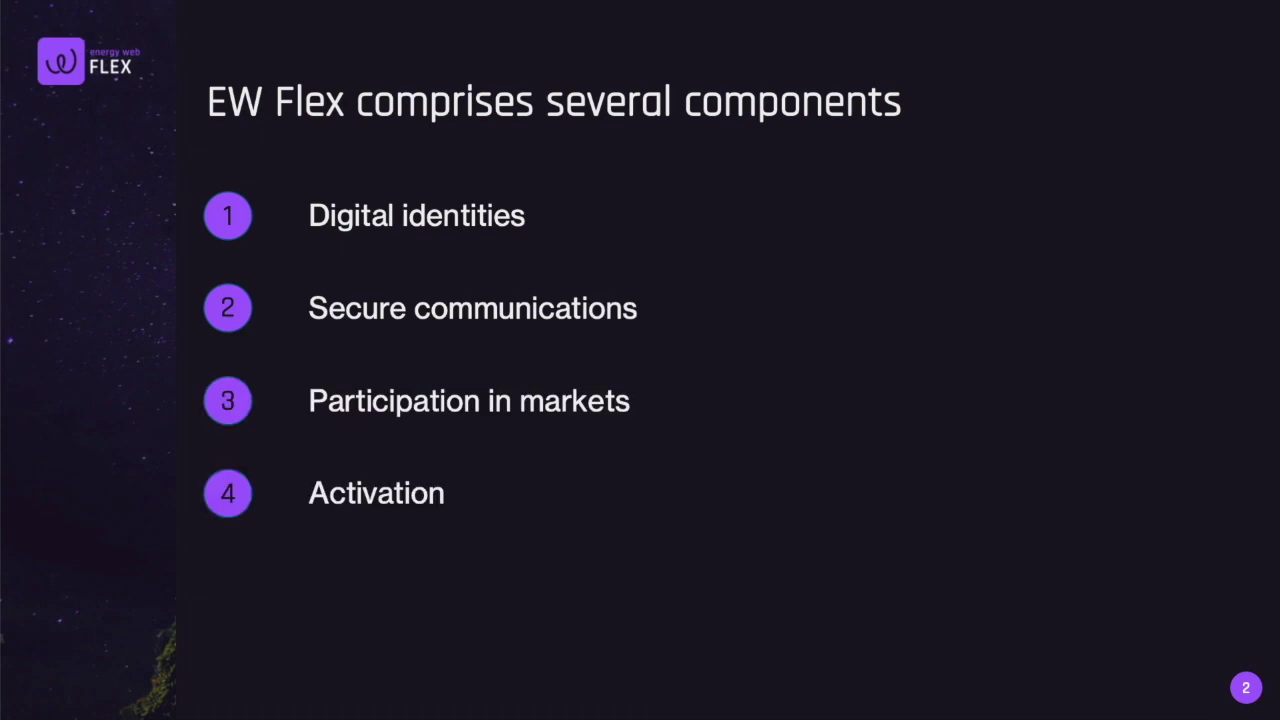
key("Right")
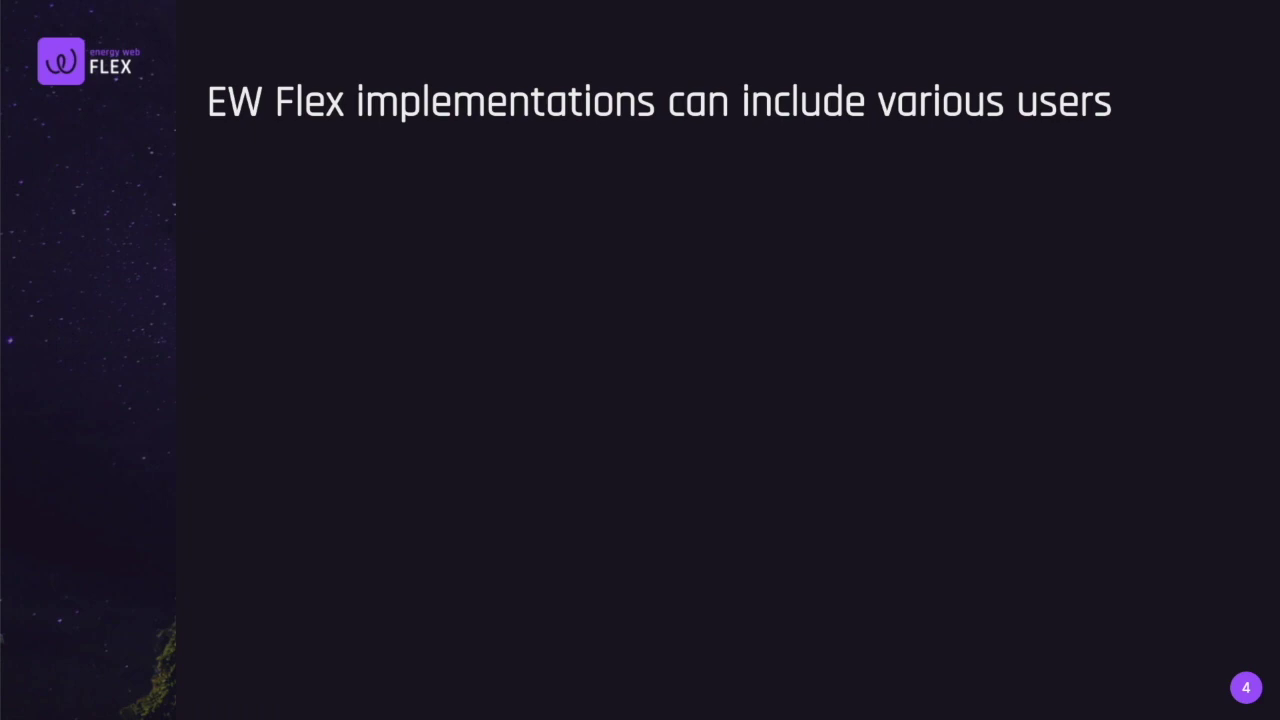
key("Right")
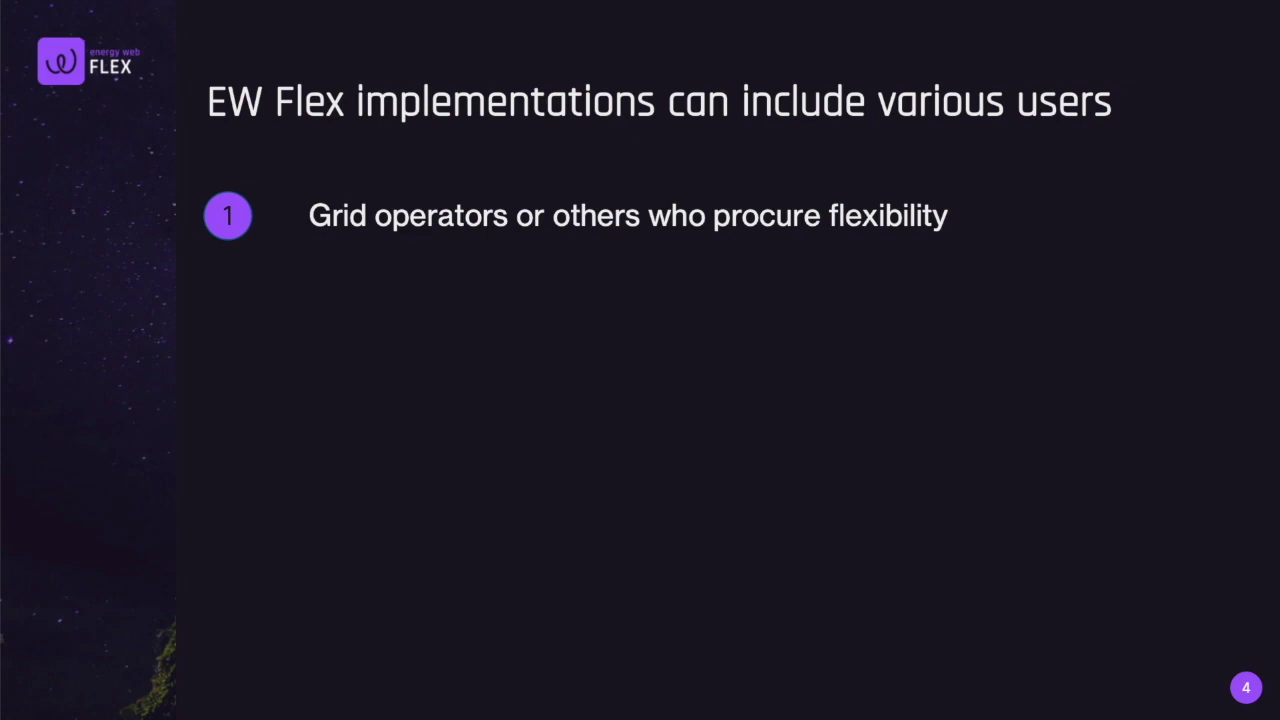
key("Right")
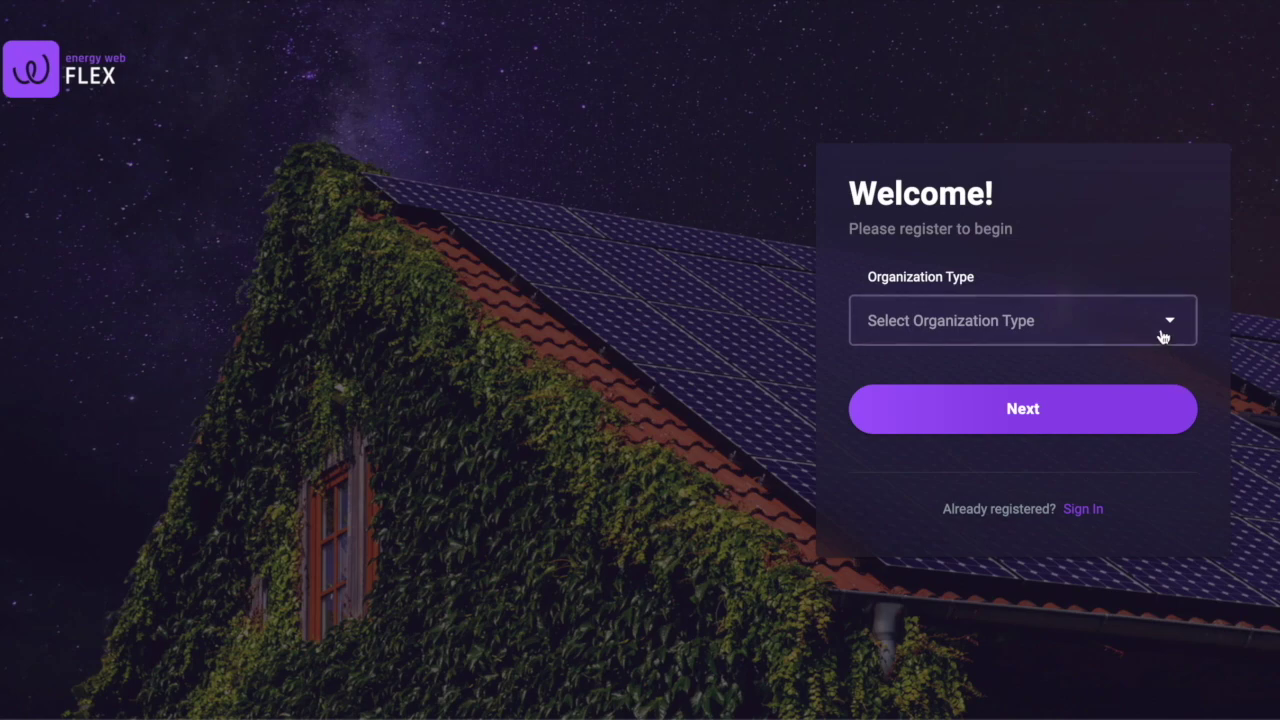
- Choose Asset Owner as the organization type and continue to the registration form
left_click(1163, 336)
left_click(946, 558)
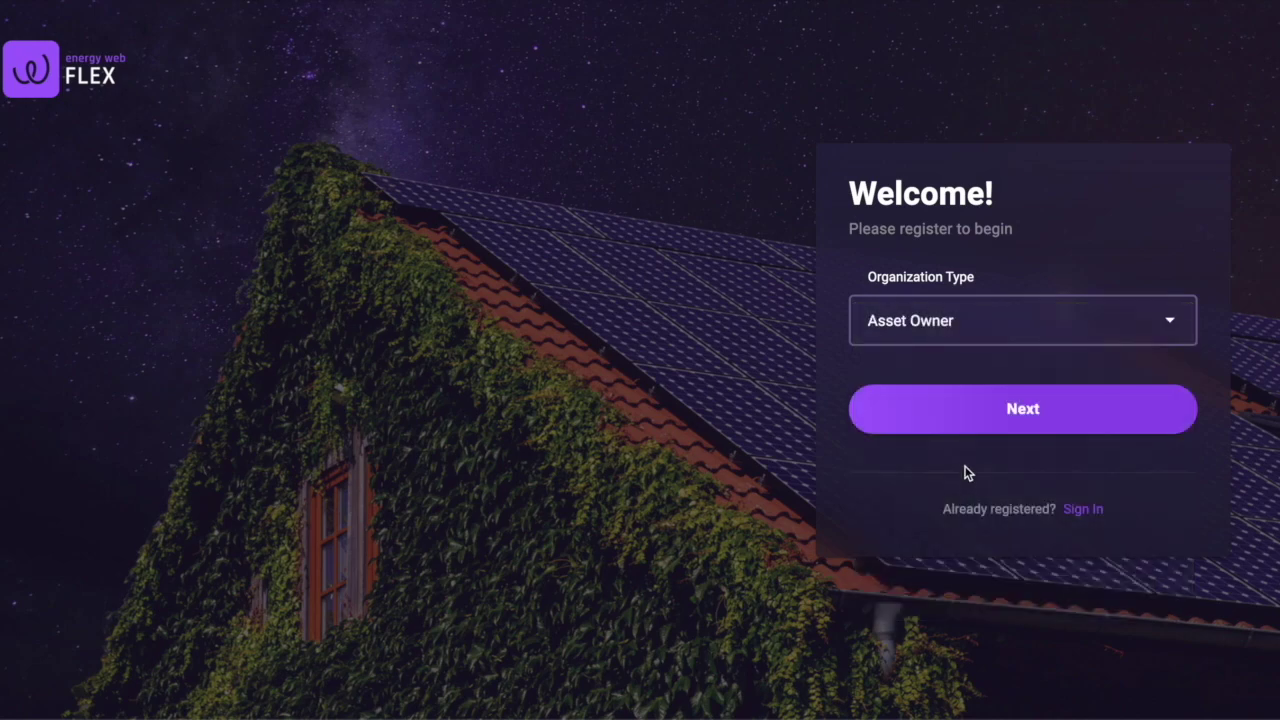
left_click(961, 416)
- Register the asset owner with the name Owner, a postal address and a metering address, and acknowledge the registration
left_click(937, 311)
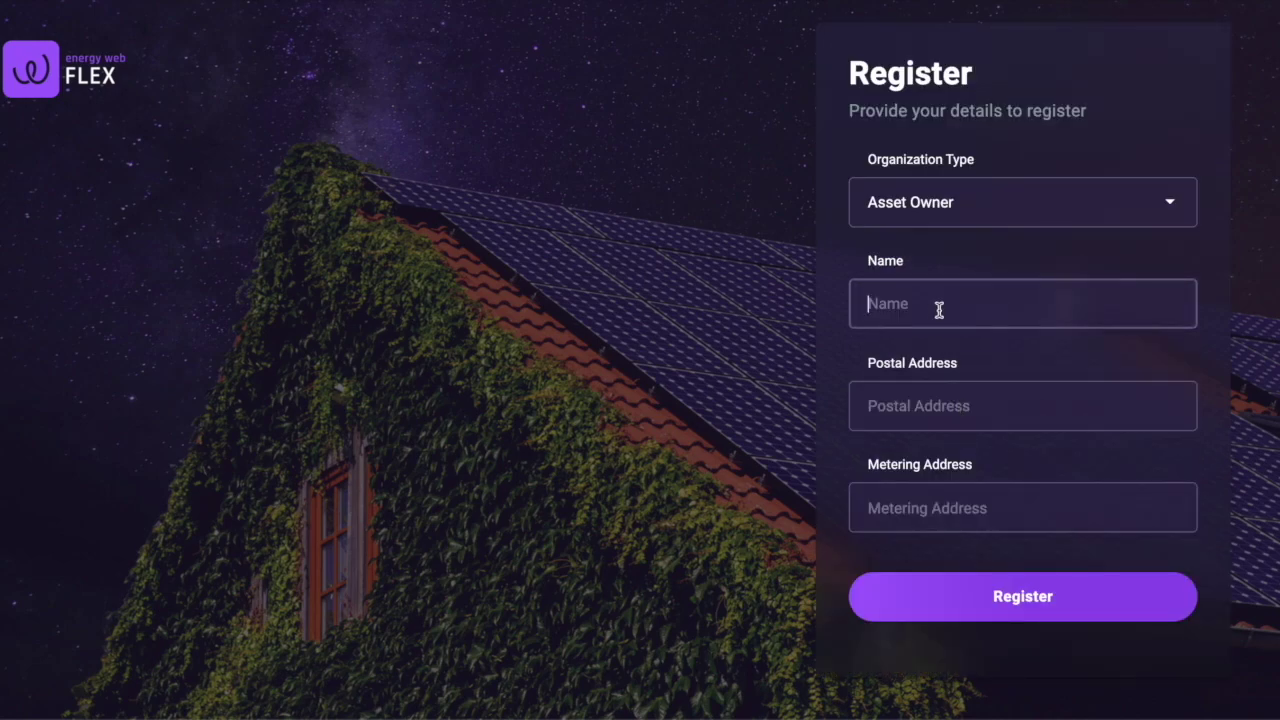
type("Owner")
key("Tab")
type("Boulder")
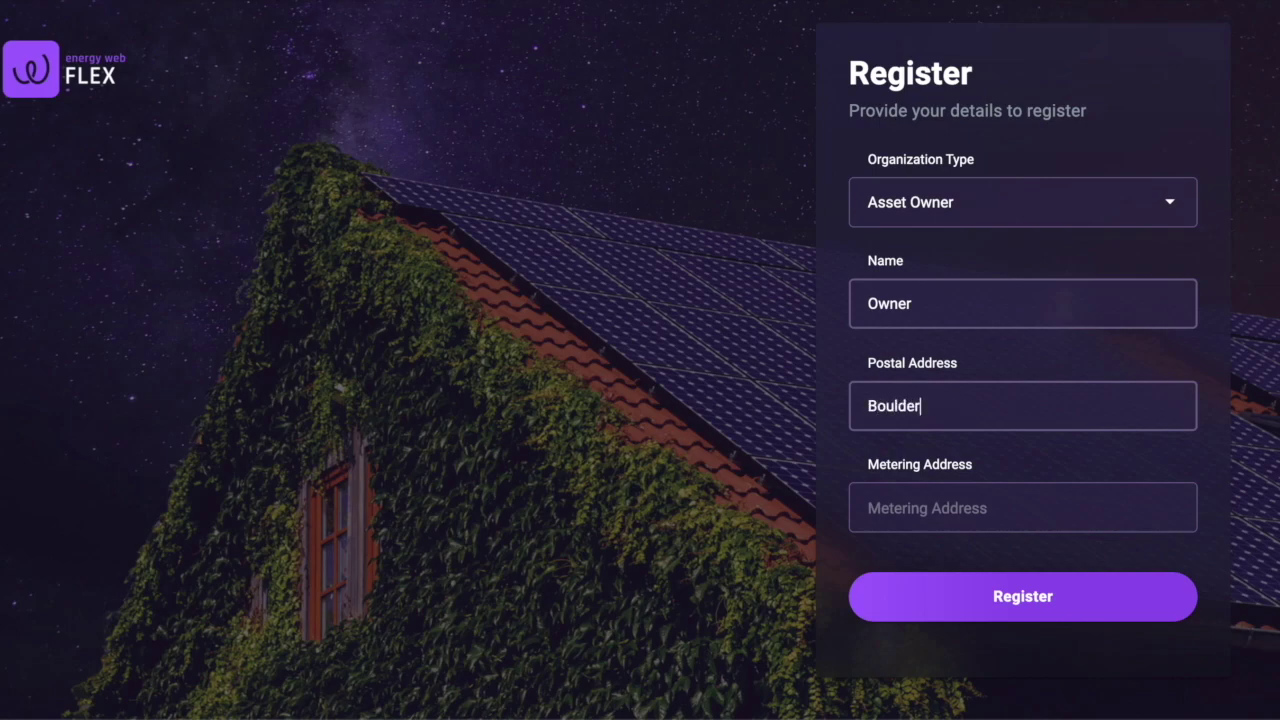
key("Tab")
type("12")
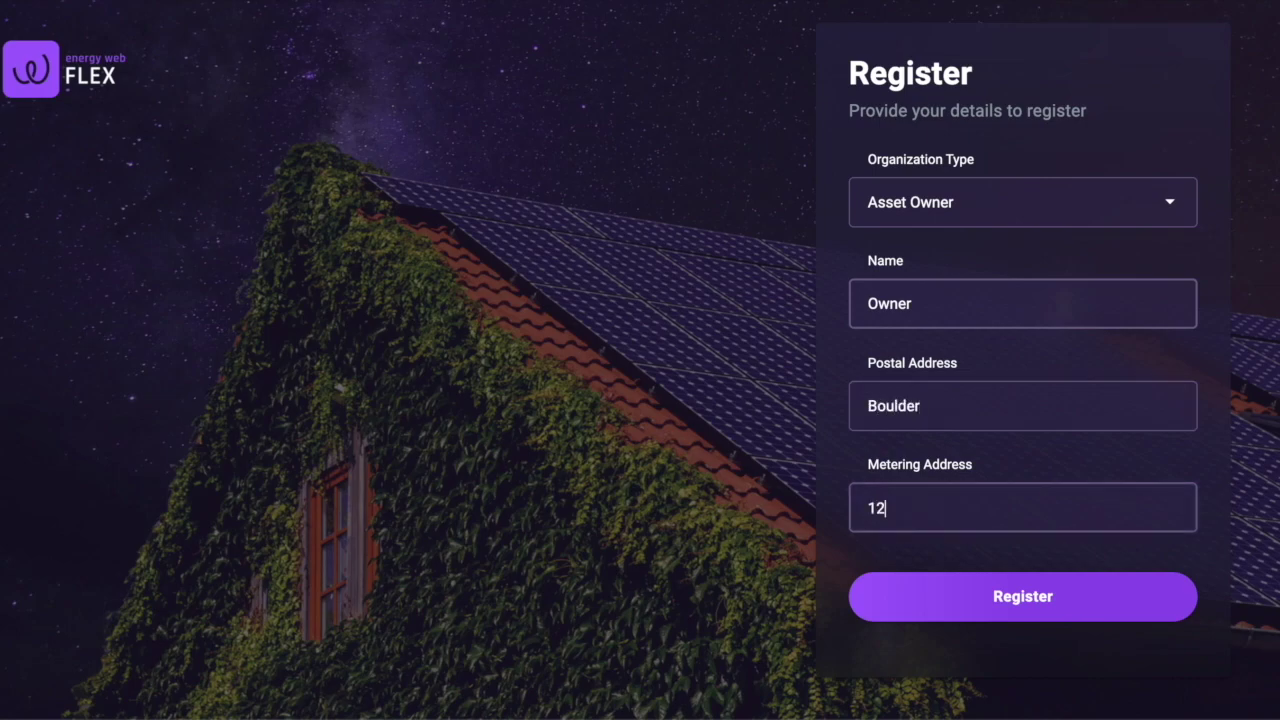
type("345")
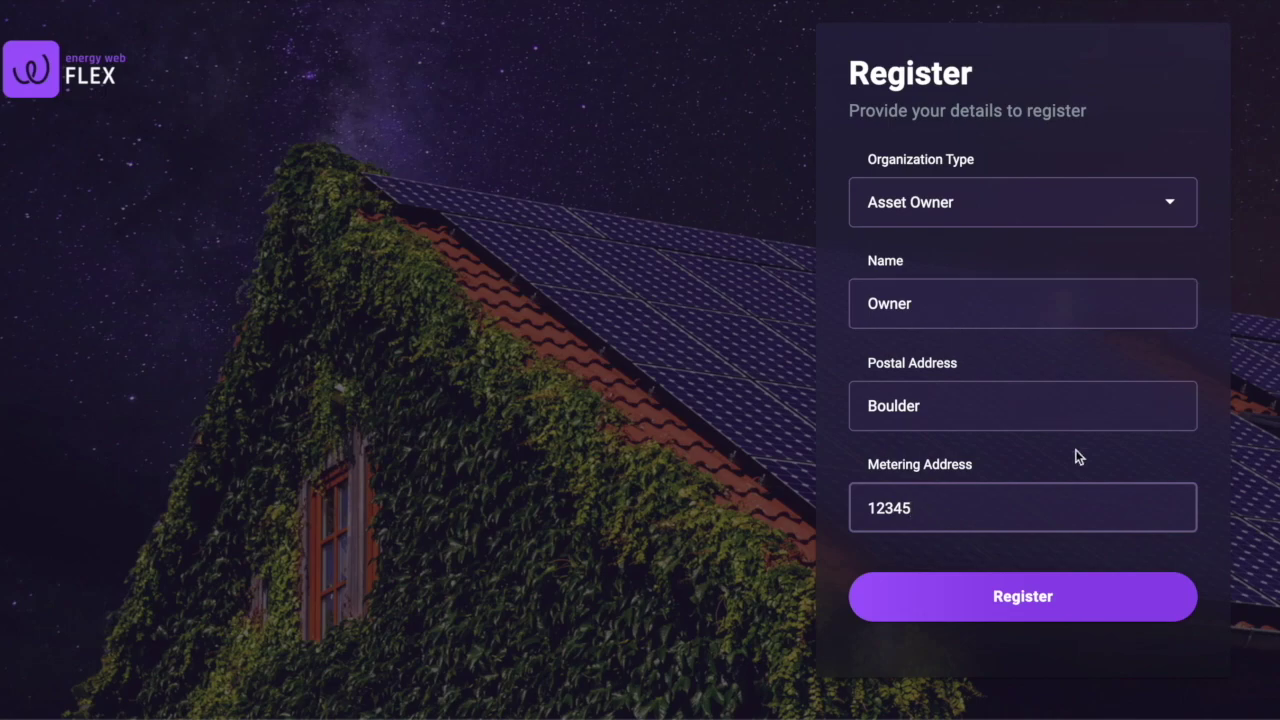
left_click(1093, 595)
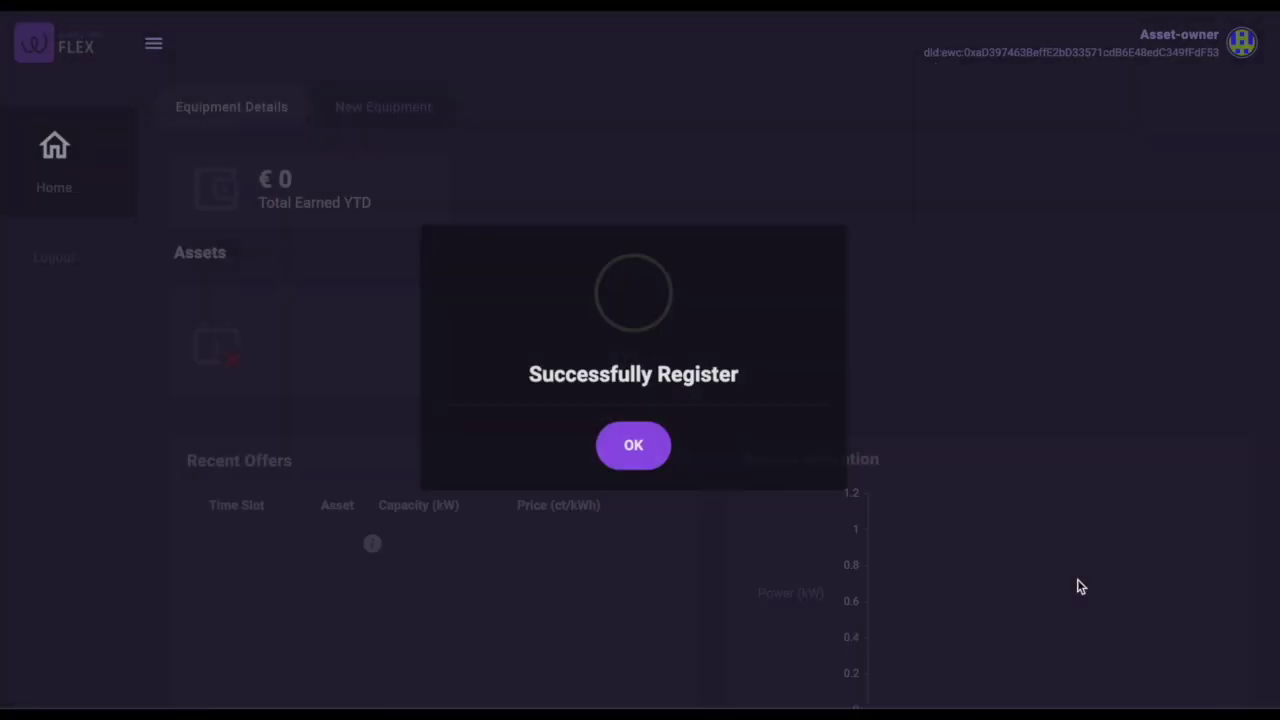
left_click(649, 449)
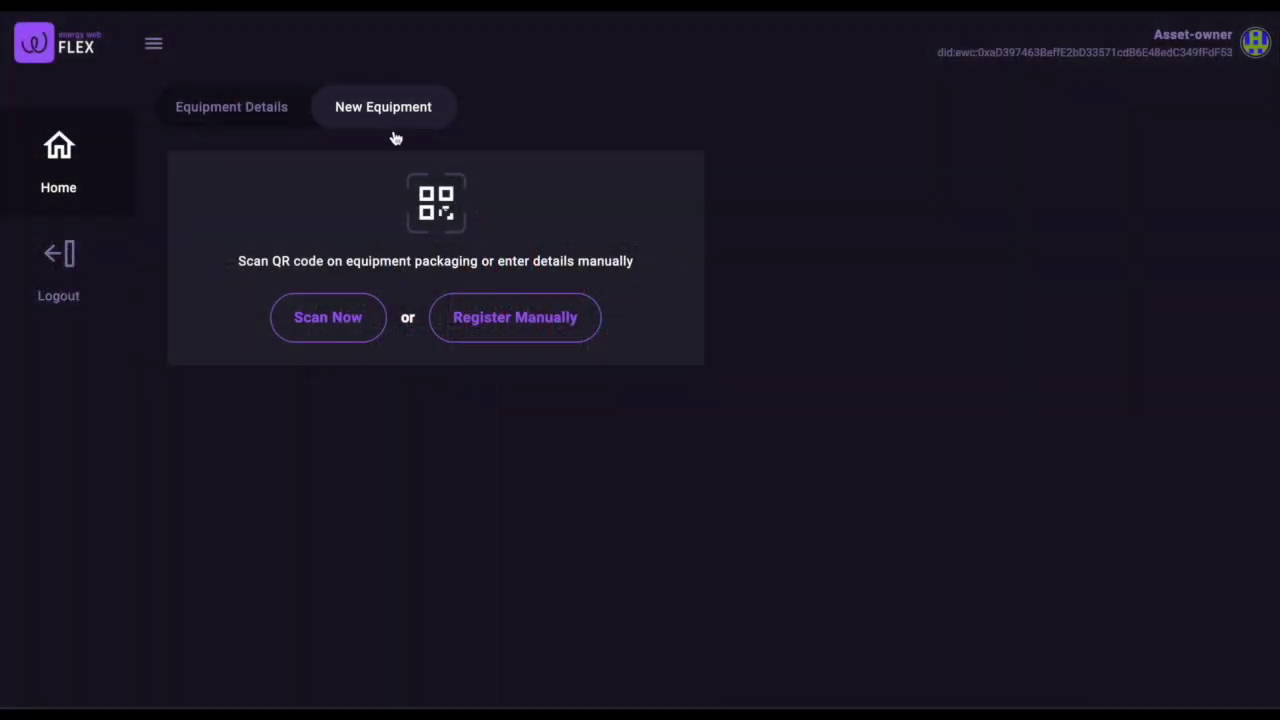
- Manually register new equipment named Asset 4 with manufacturer OEM, model number 1 and the pasted serial number, and return to the equipment details
left_click(492, 308)
left_click(489, 172)
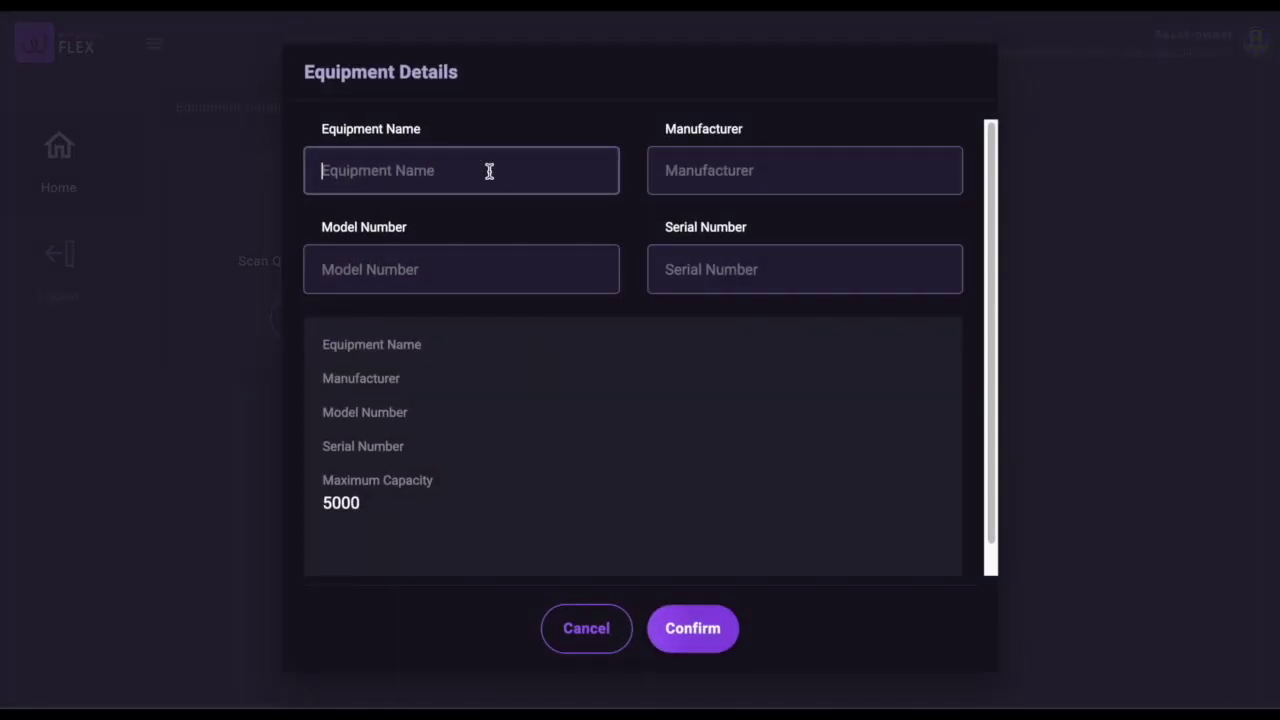
type("Asset 4")
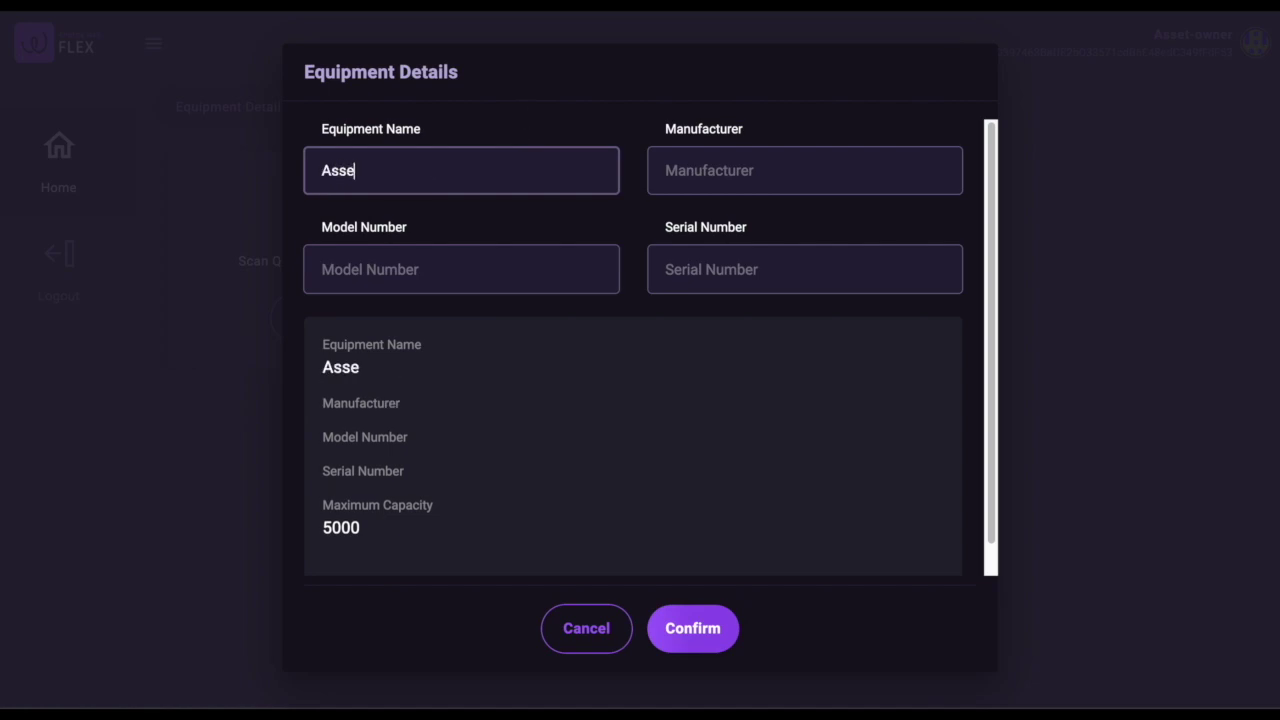
left_click(680, 170)
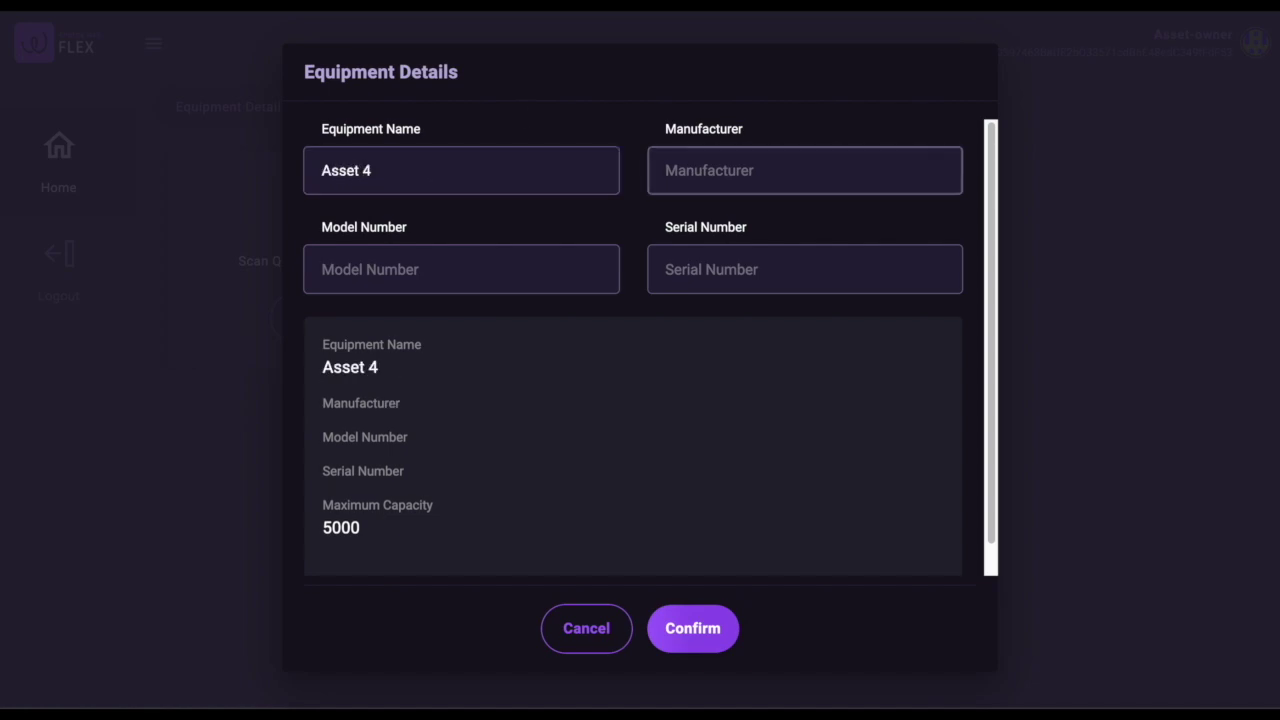
type("OEM")
left_click(461, 269)
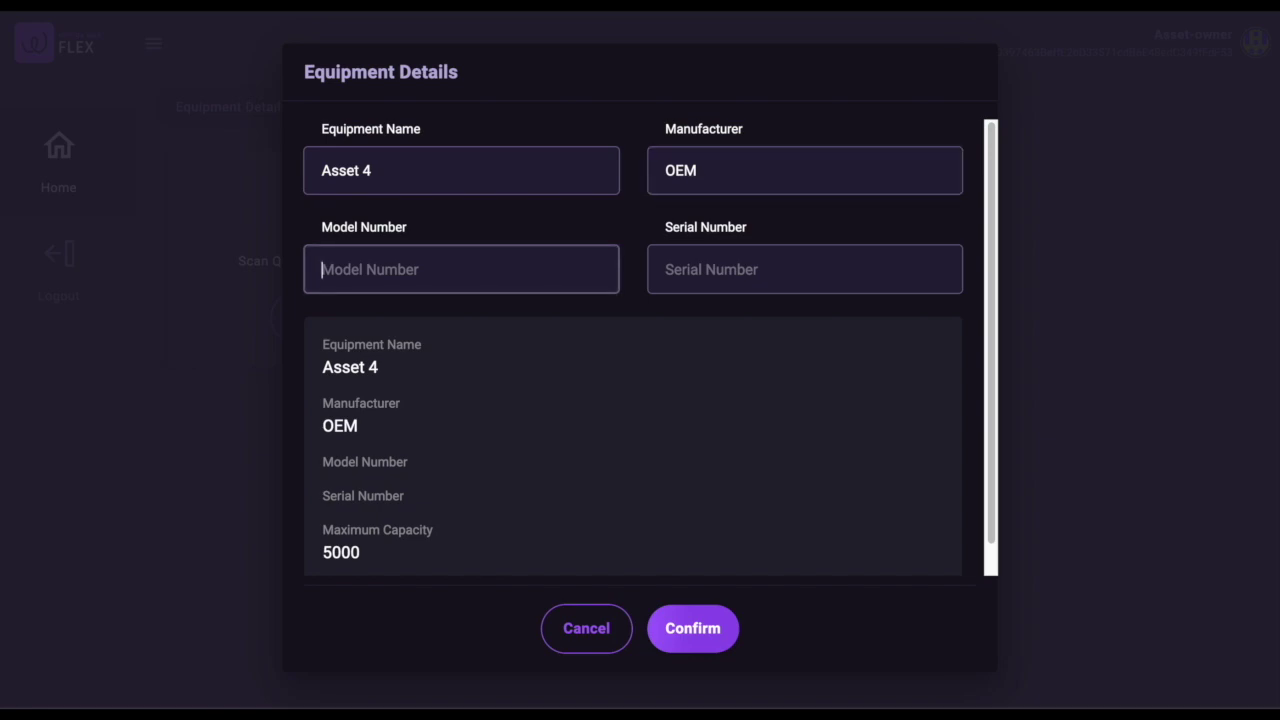
type("1")
left_click(805, 269)
key("ctrl+v")
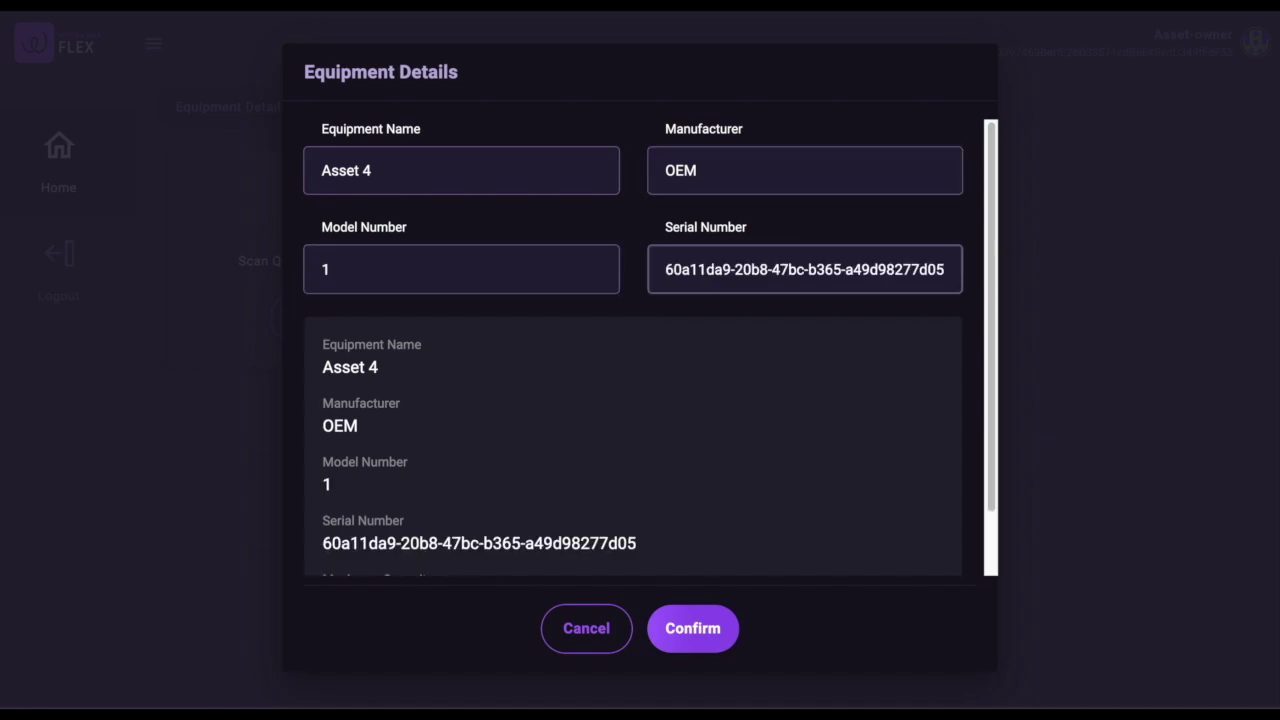
left_click(683, 643)
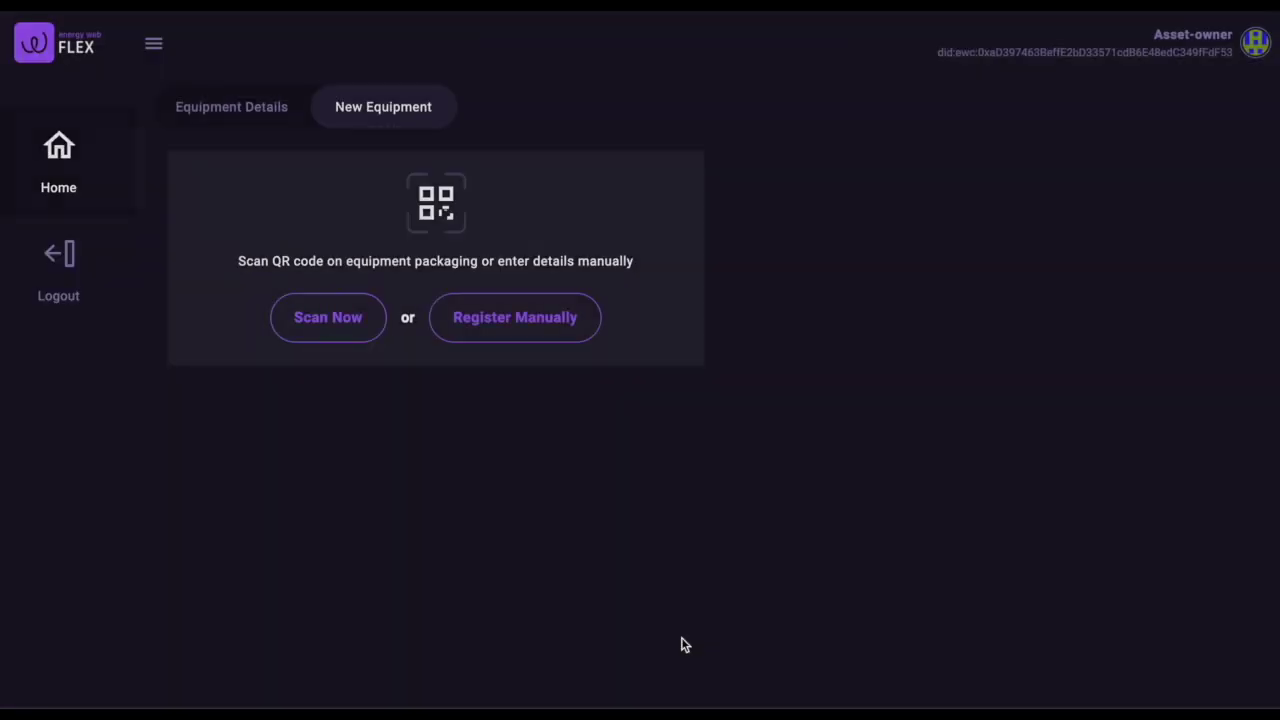
left_click(275, 119)
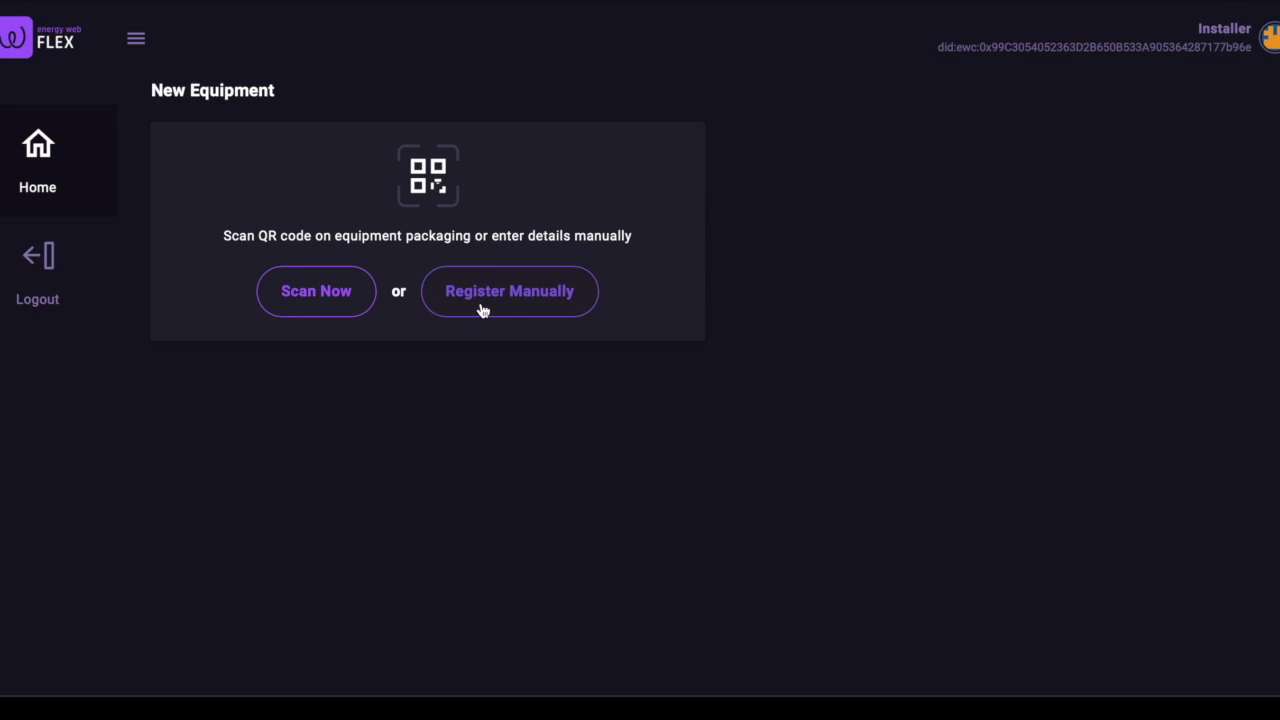
- Approve the new equipment from the installer account by manually entering its serial number, and acknowledge the approval notices
left_click(482, 311)
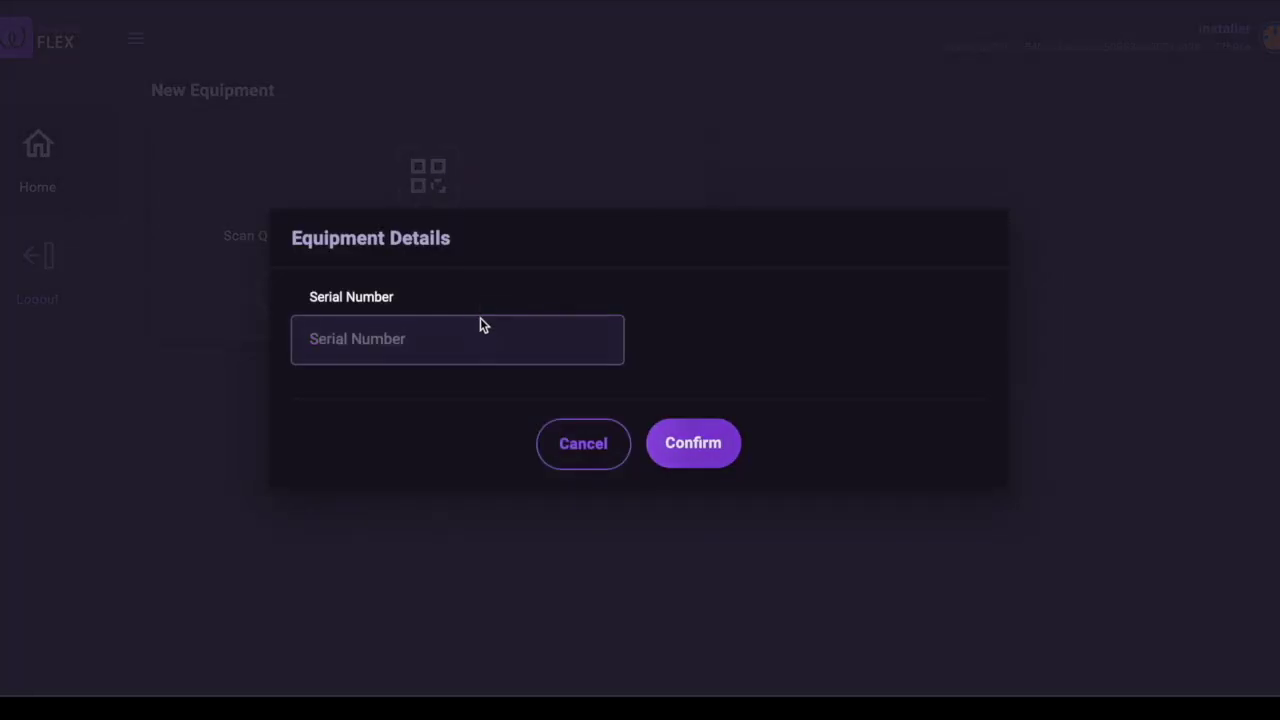
key("ctrl+v")
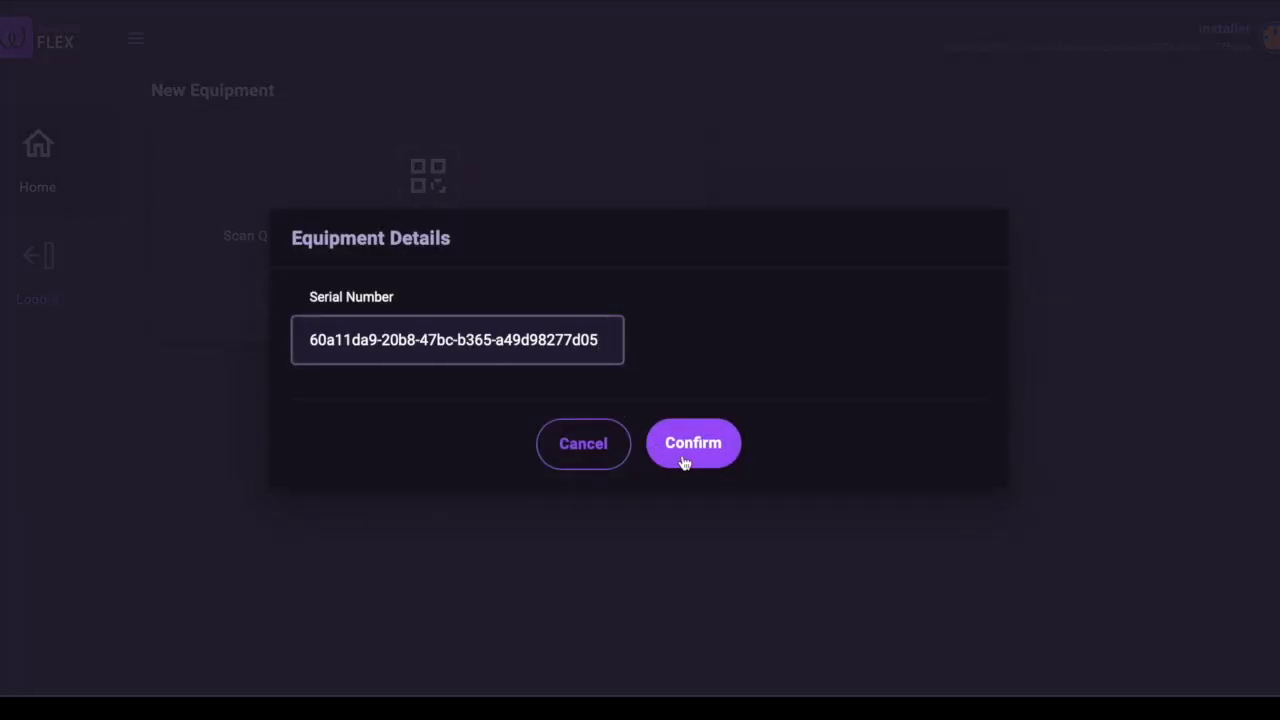
left_click(686, 459)
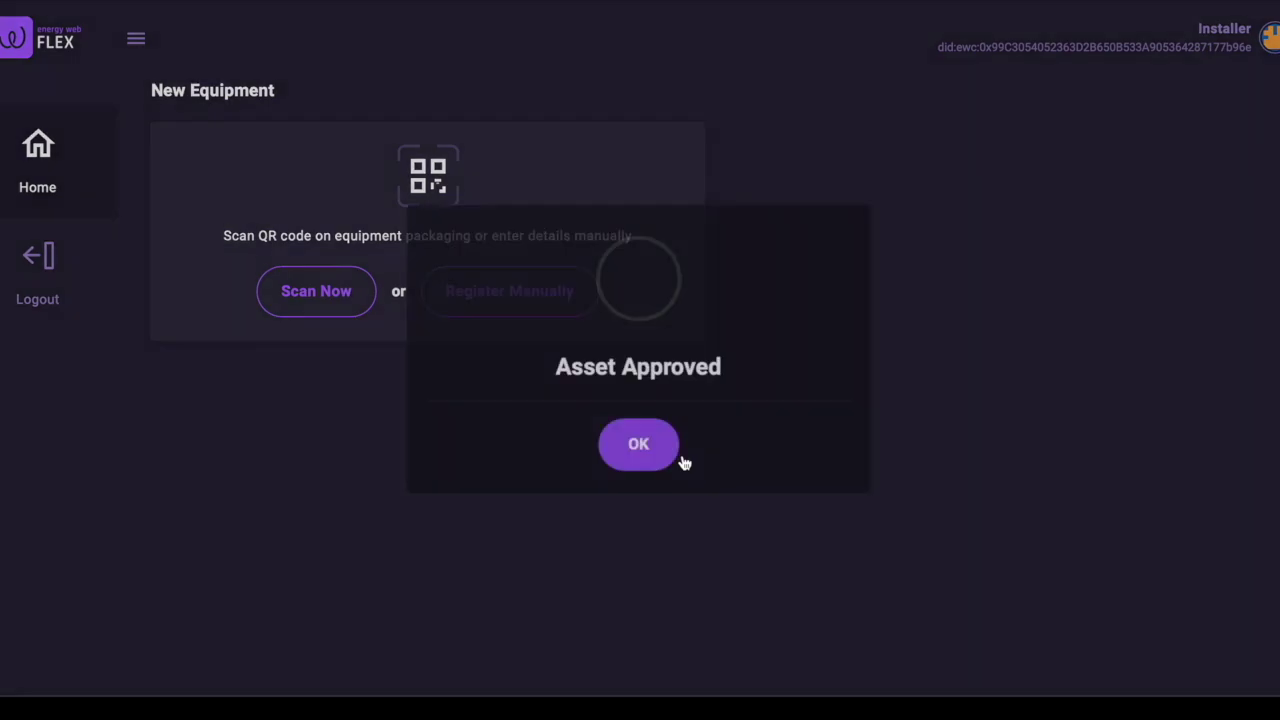
left_click(641, 450)
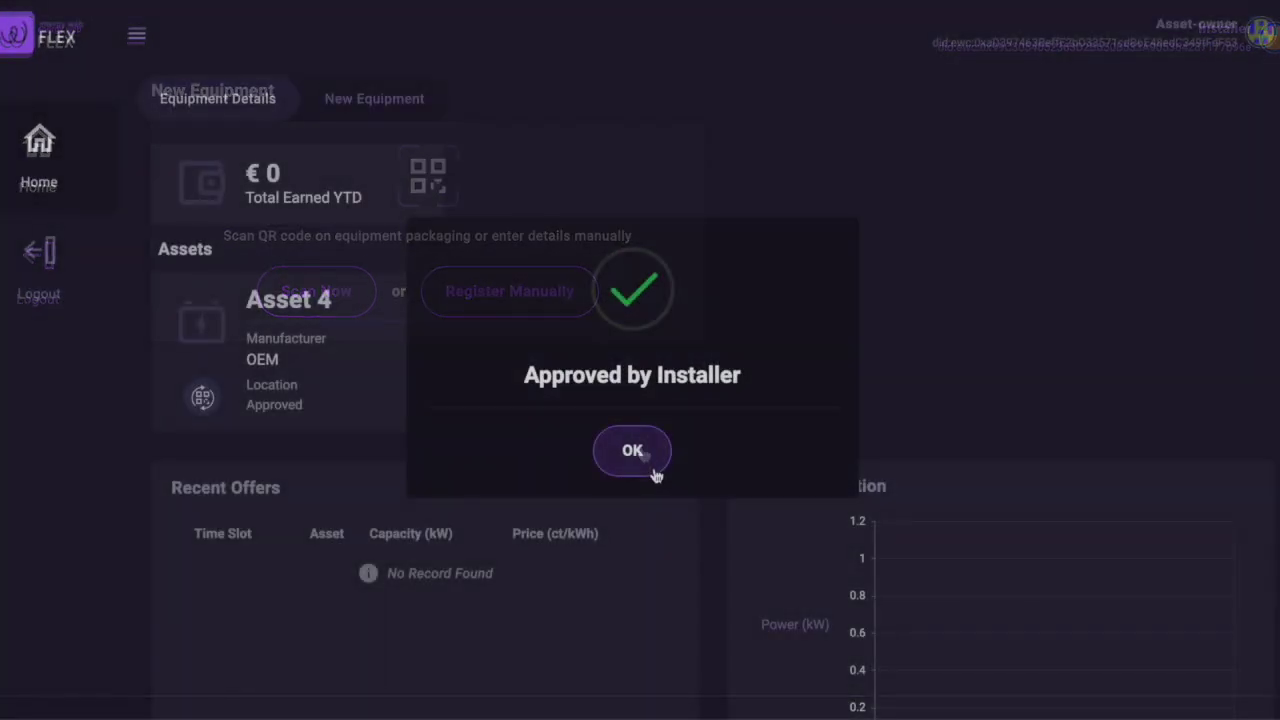
left_click(650, 468)
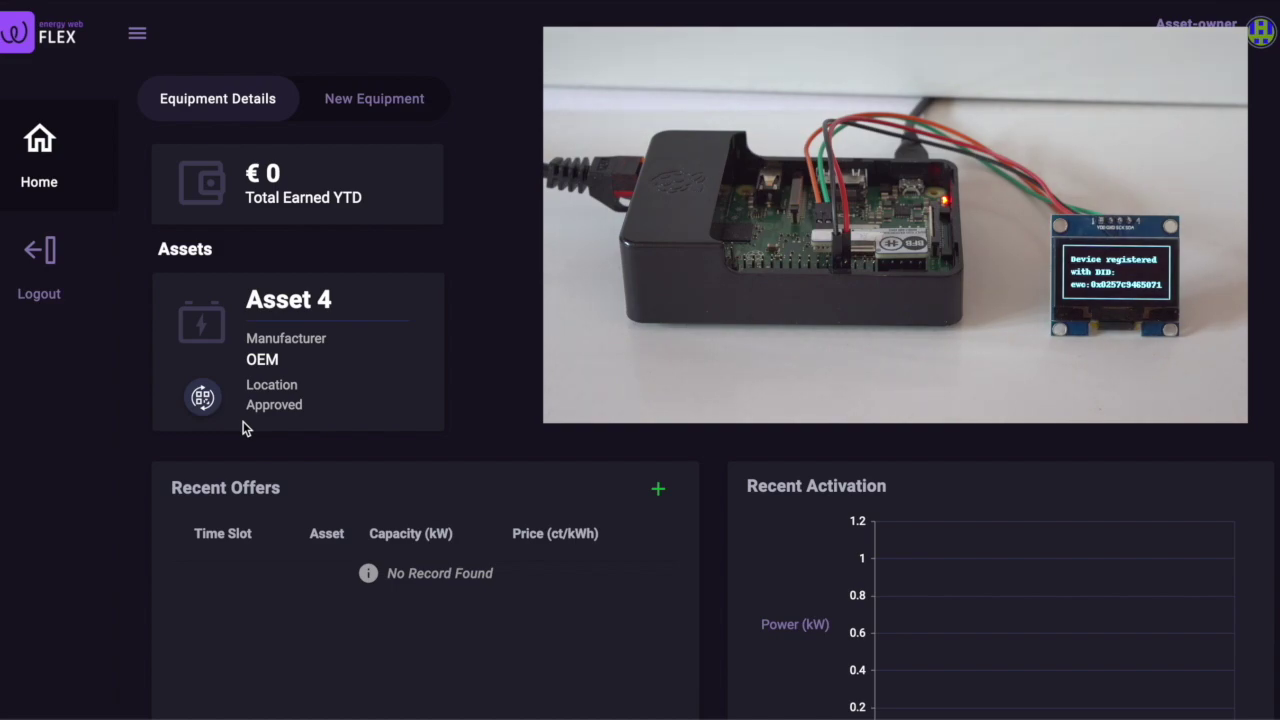
- Create an offer for Asset 4 at 12:00 PM with 5 kW capacity at 50 ct/kWh and submit it
left_click(657, 495)
left_click(700, 205)
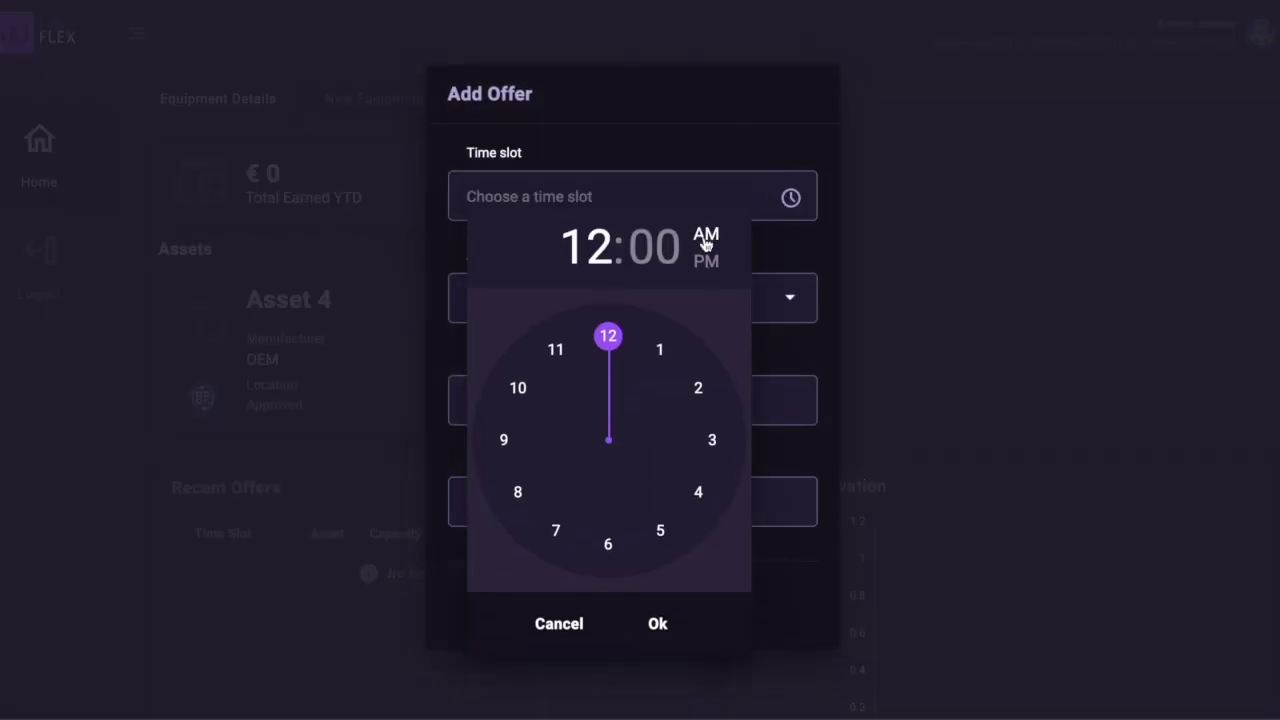
left_click(706, 262)
left_click(660, 626)
key("Tab")
type("5")
key("Tab")
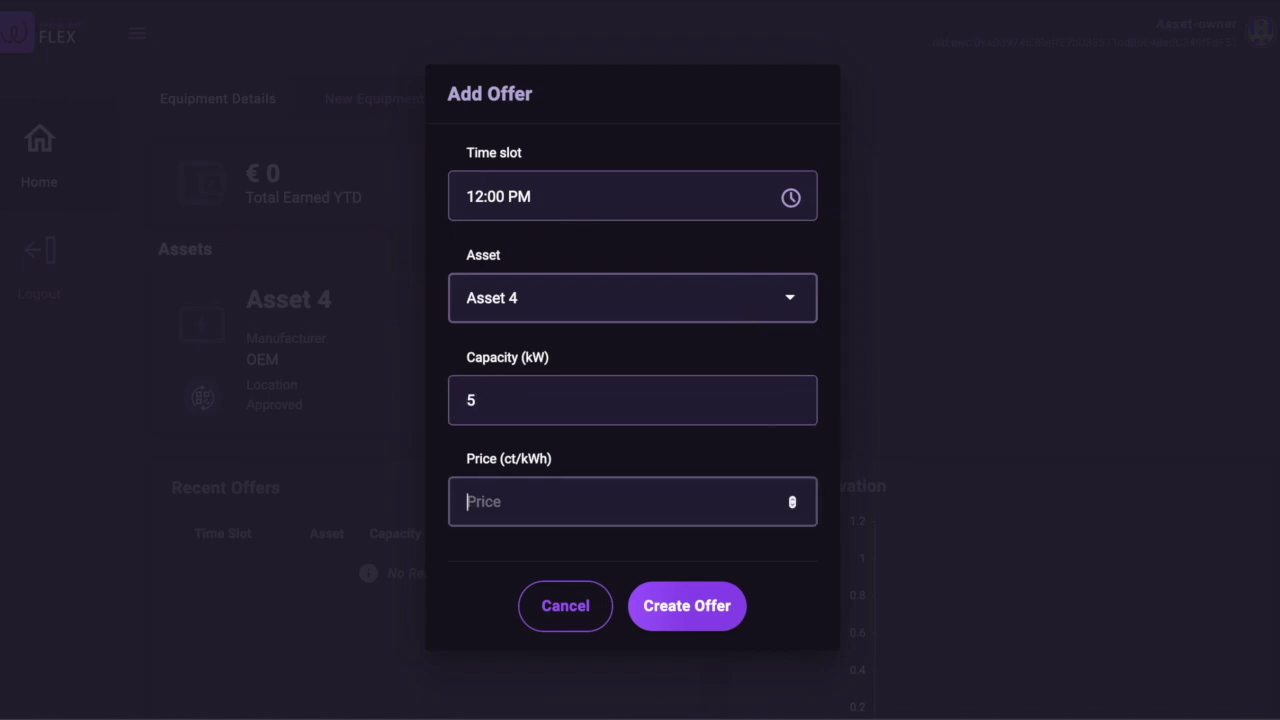
type("50")
left_click(690, 606)
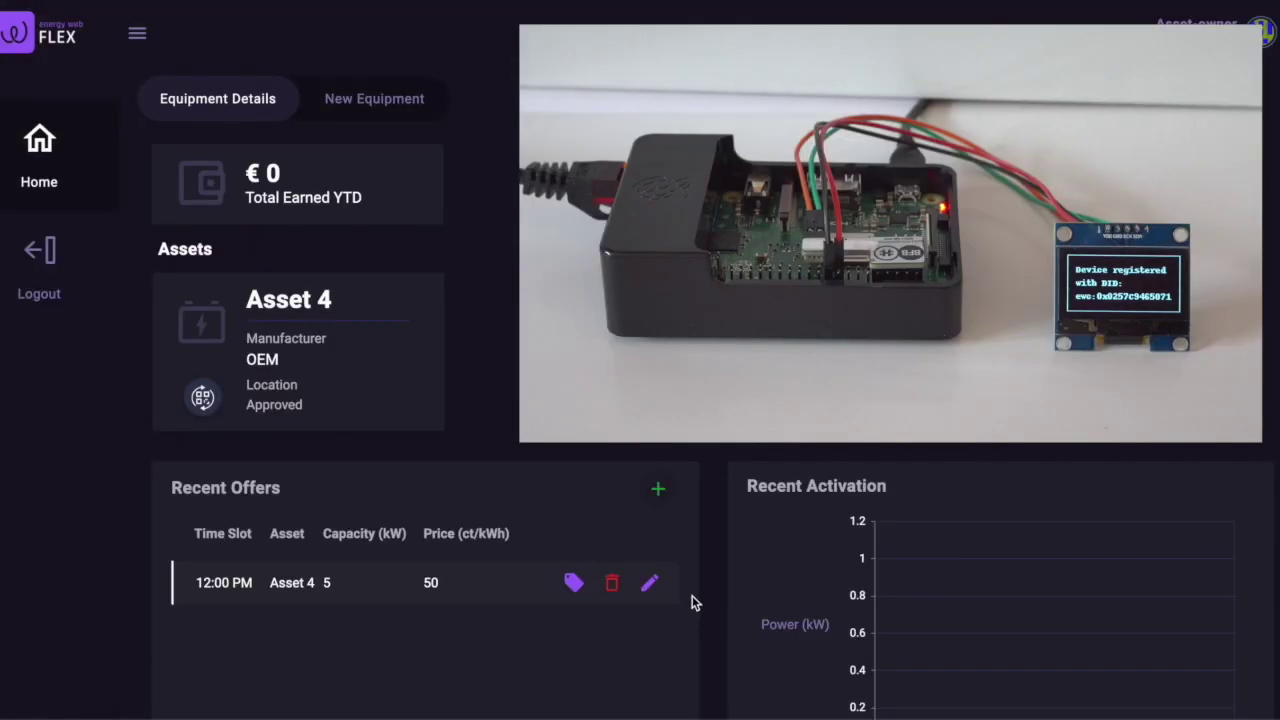
left_click(572, 584)
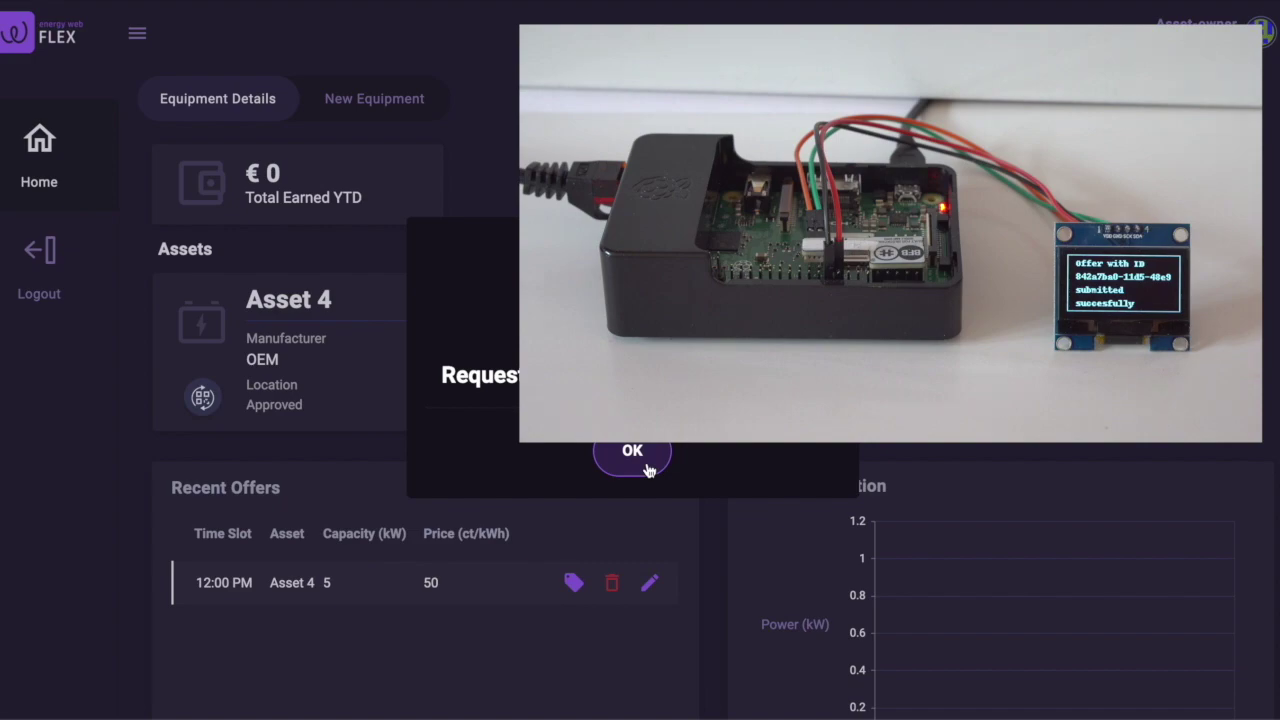
left_click(646, 466)
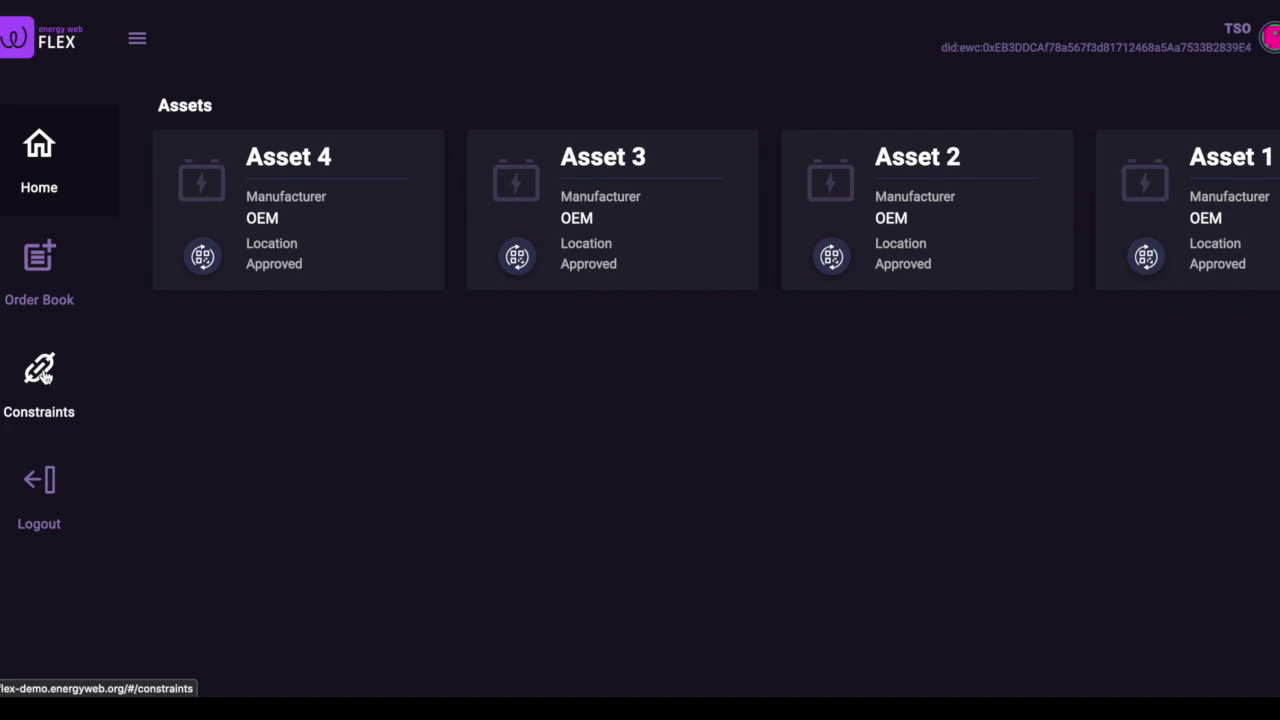
- Add a grid constraint in the TSO account for Metering Point 1 with a limit of 3 kW
left_click(44, 376)
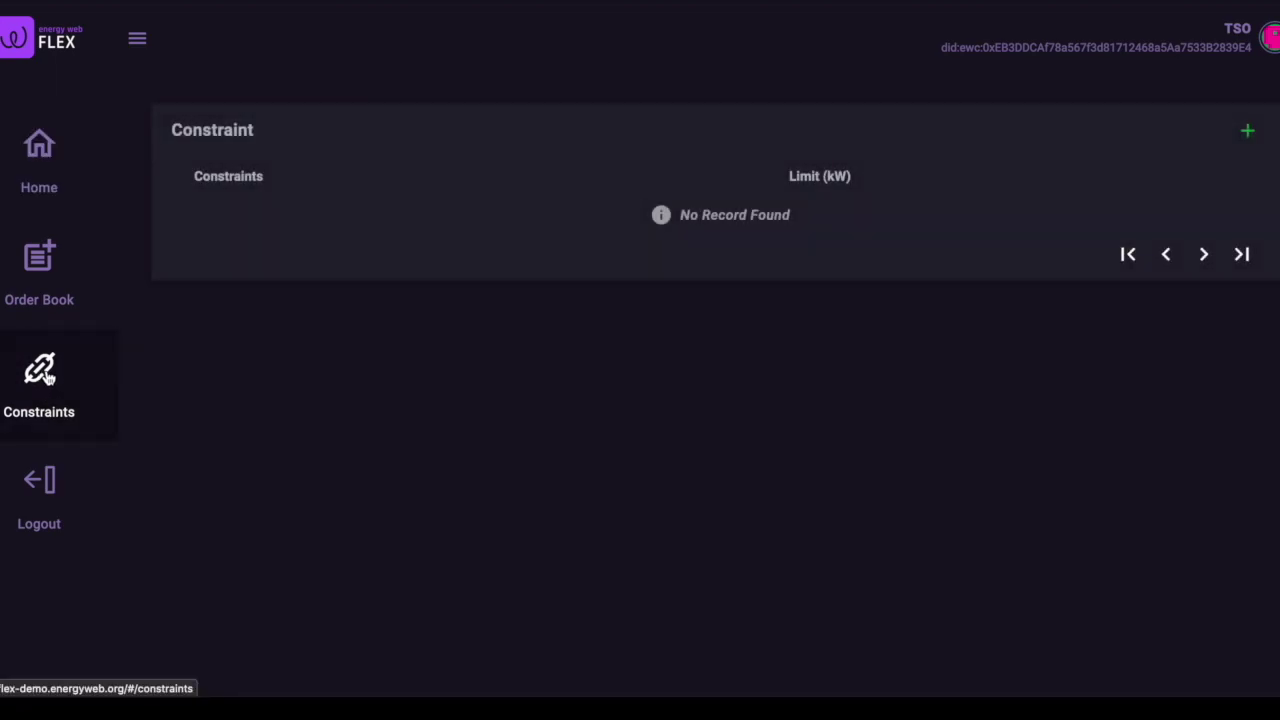
left_click(1247, 130)
left_click(740, 284)
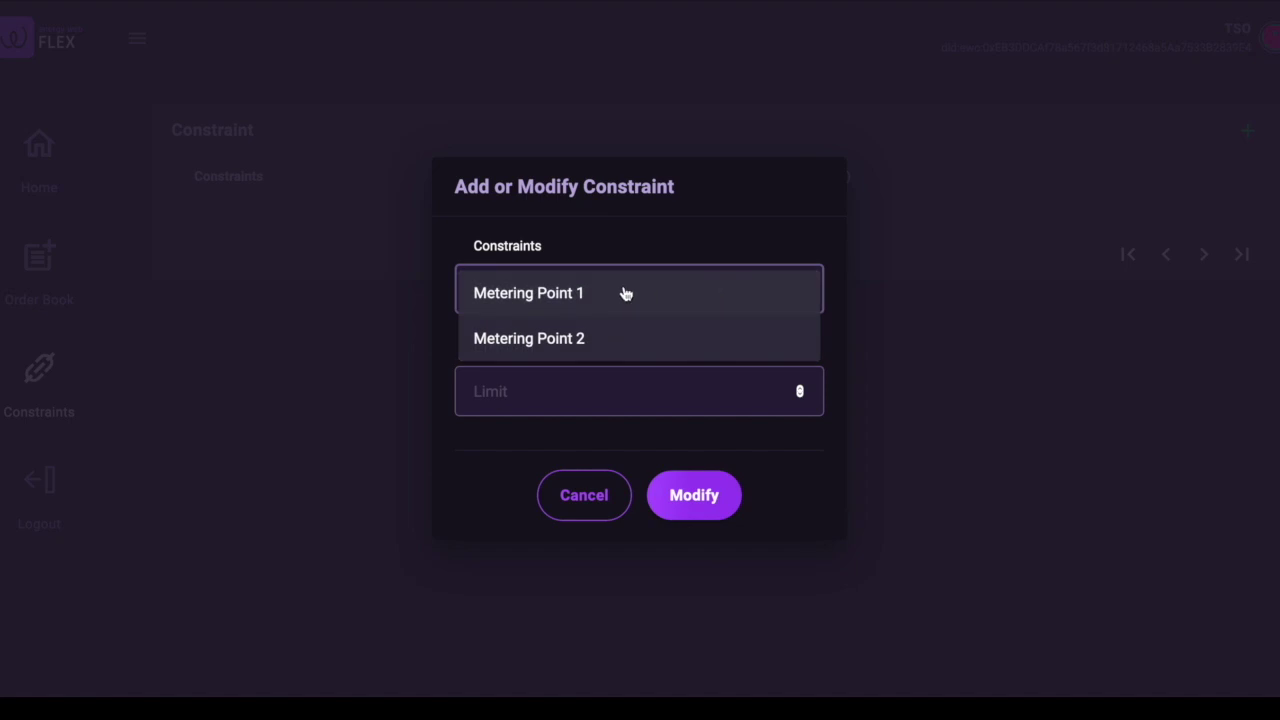
left_click(626, 293)
left_click(621, 384)
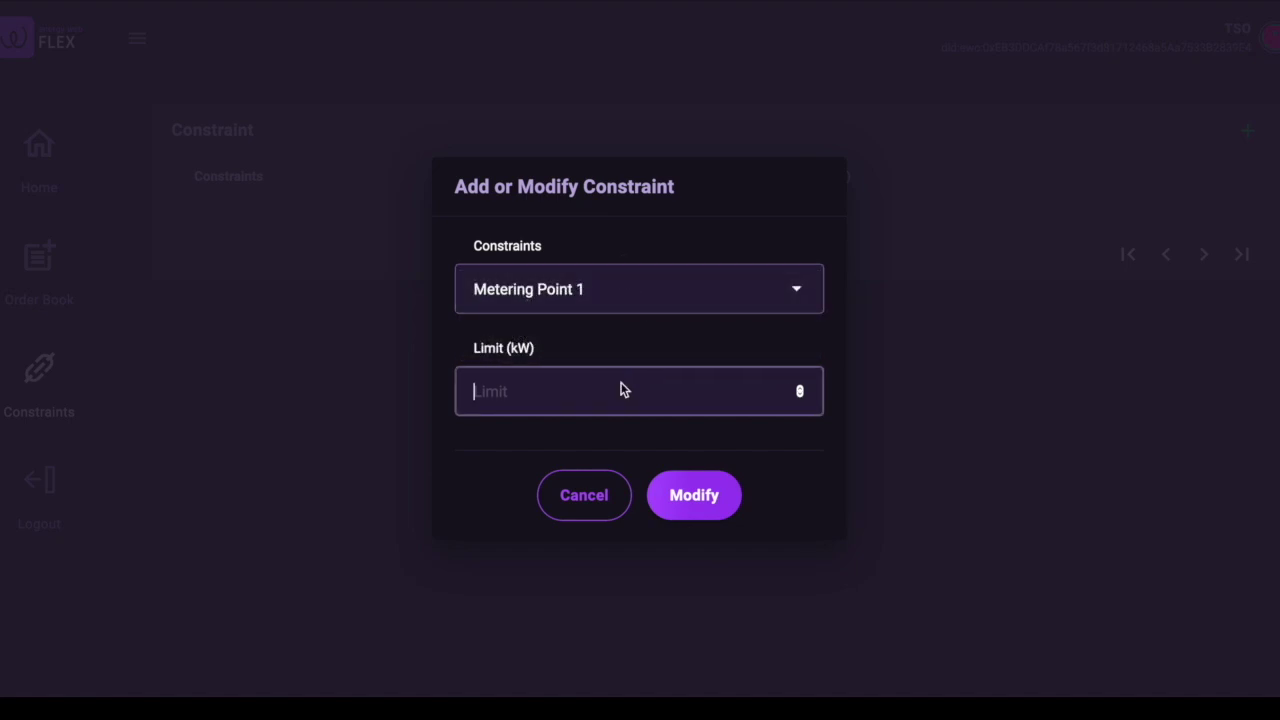
type("3")
left_click(673, 494)
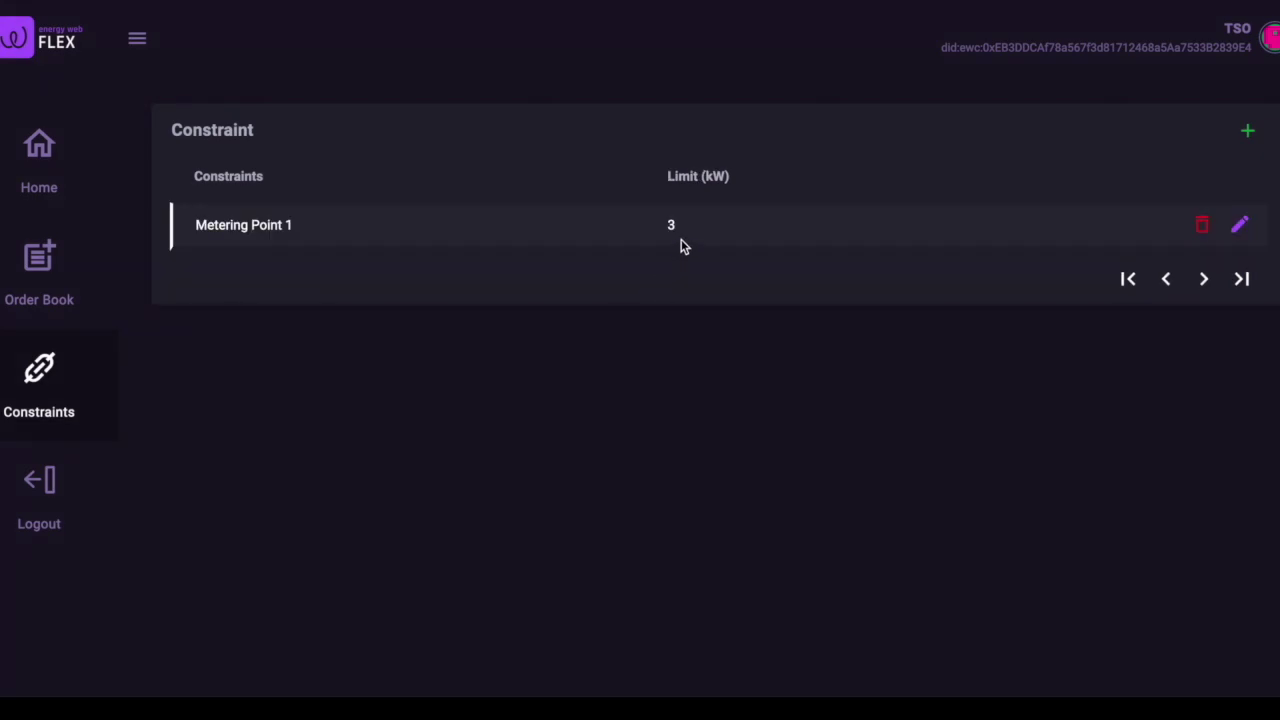
- Review the offers by assets in the order book and start a flexibility request with delivery period 05/12/2020, 12:00 PM
left_click(47, 261)
left_click(416, 108)
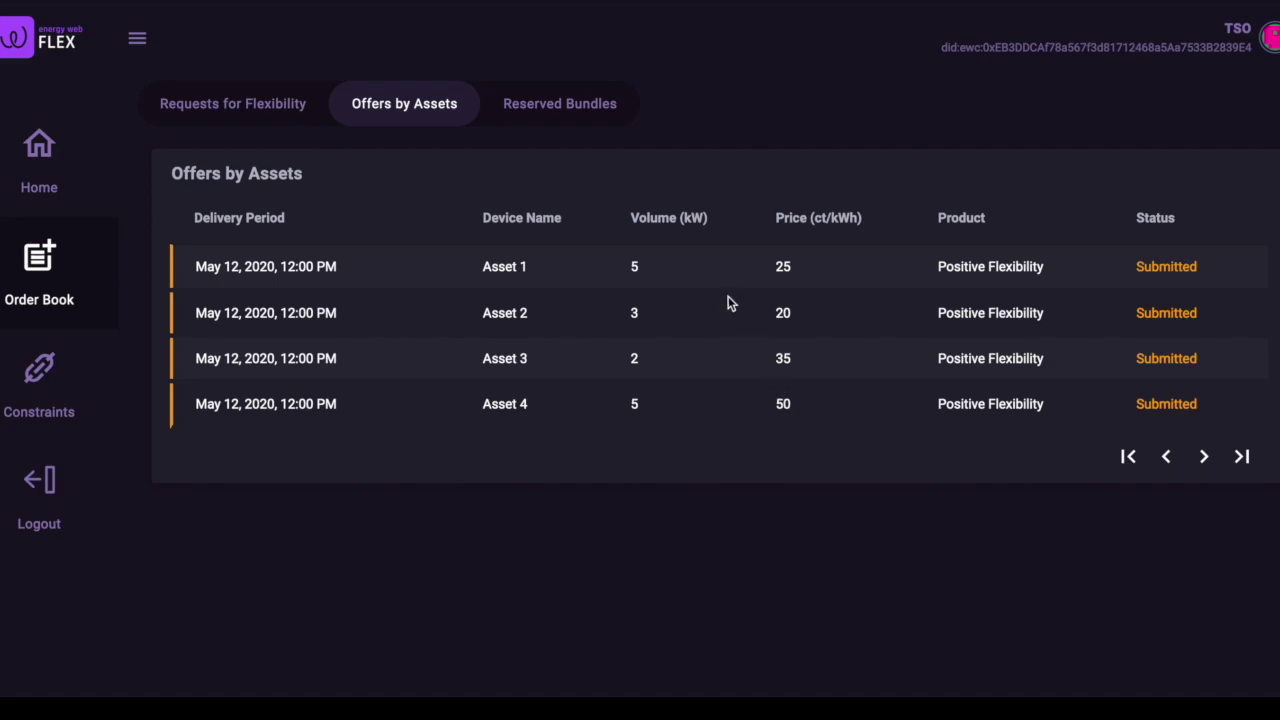
left_click(266, 108)
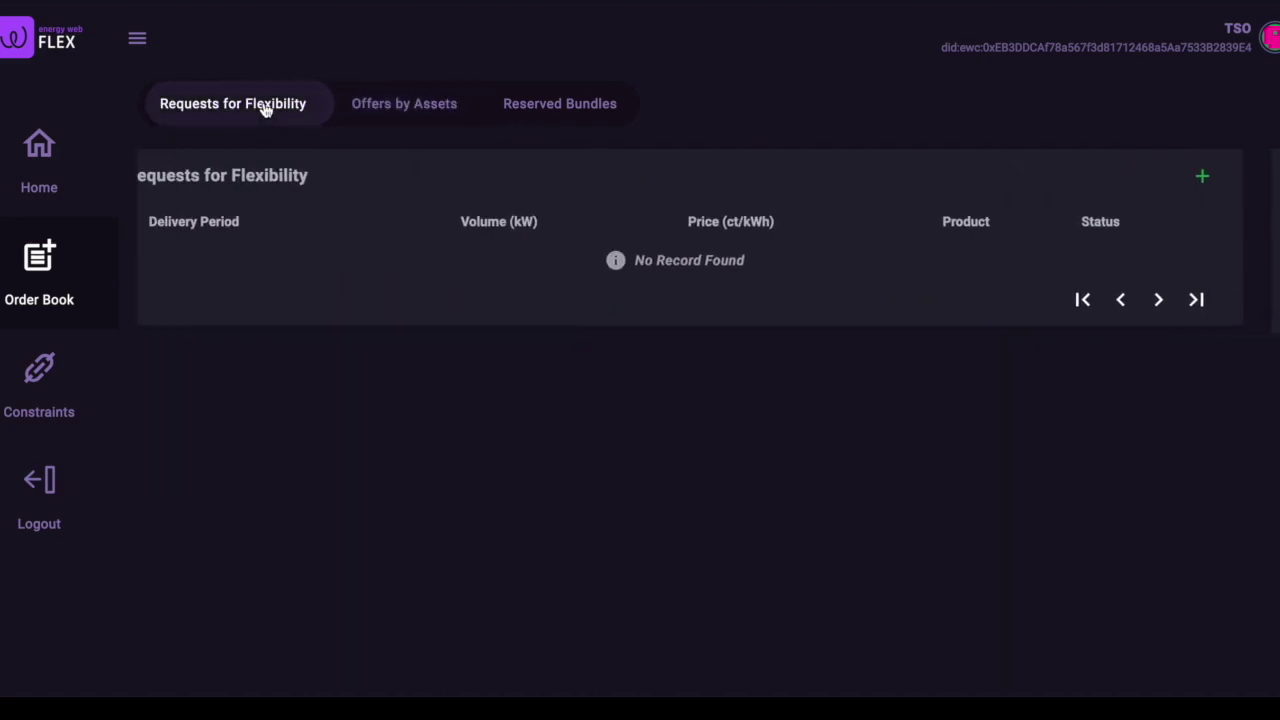
left_click(1248, 178)
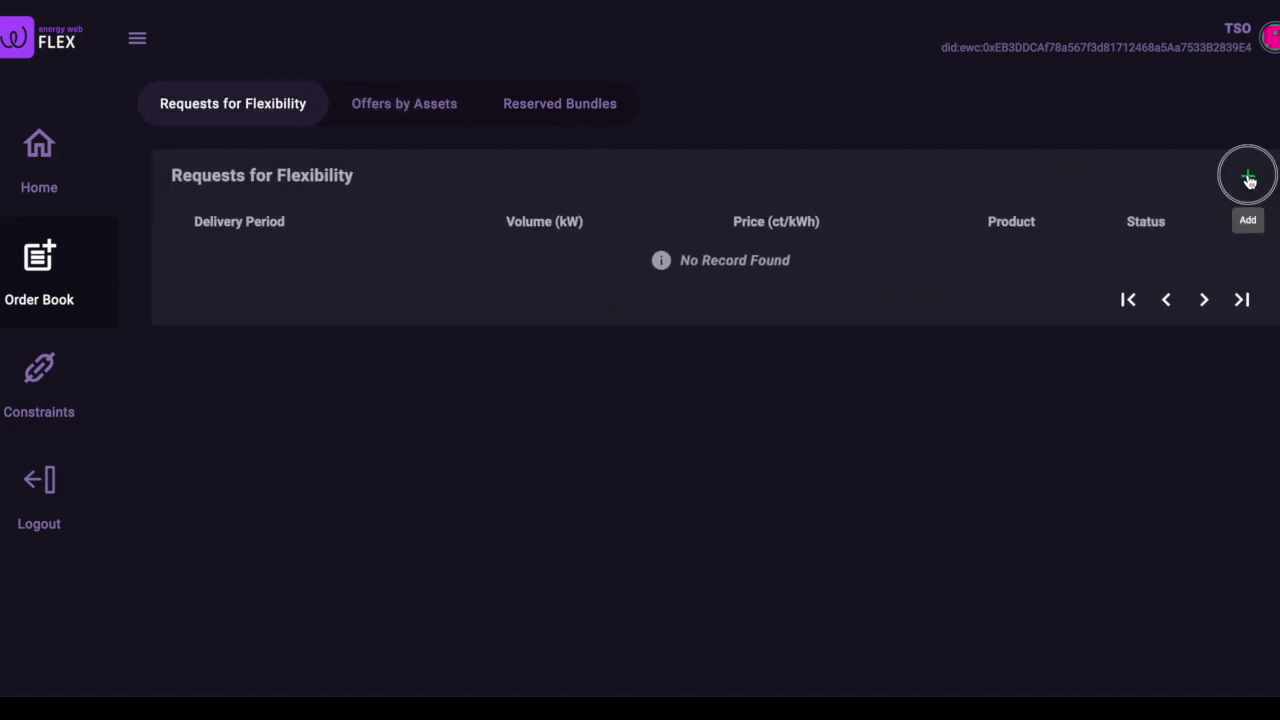
left_click(640, 186)
left_click(675, 362)
left_click(709, 233)
left_click(709, 232)
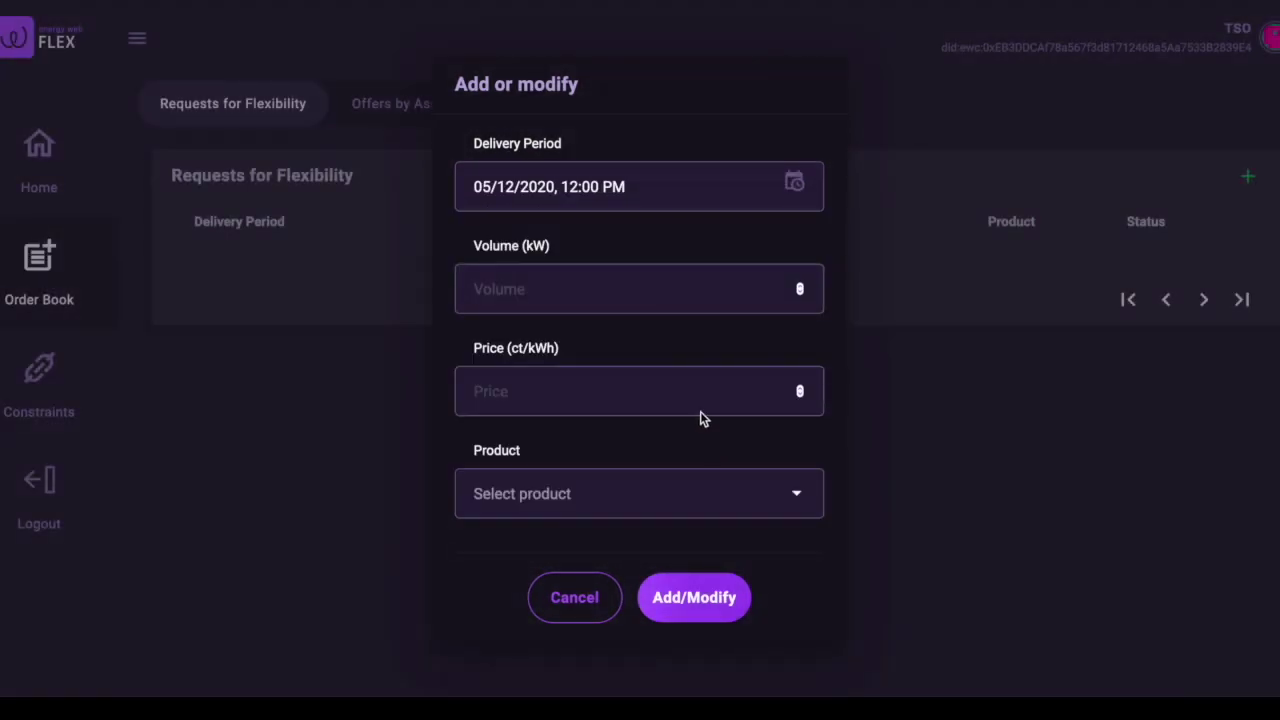
- Complete the flexibility request with a volume of 10 kW, a price of 60 ct/kWh and Positive Flexibility, and submit it
left_click(660, 300)
type("10")
key("Tab")
type("60")
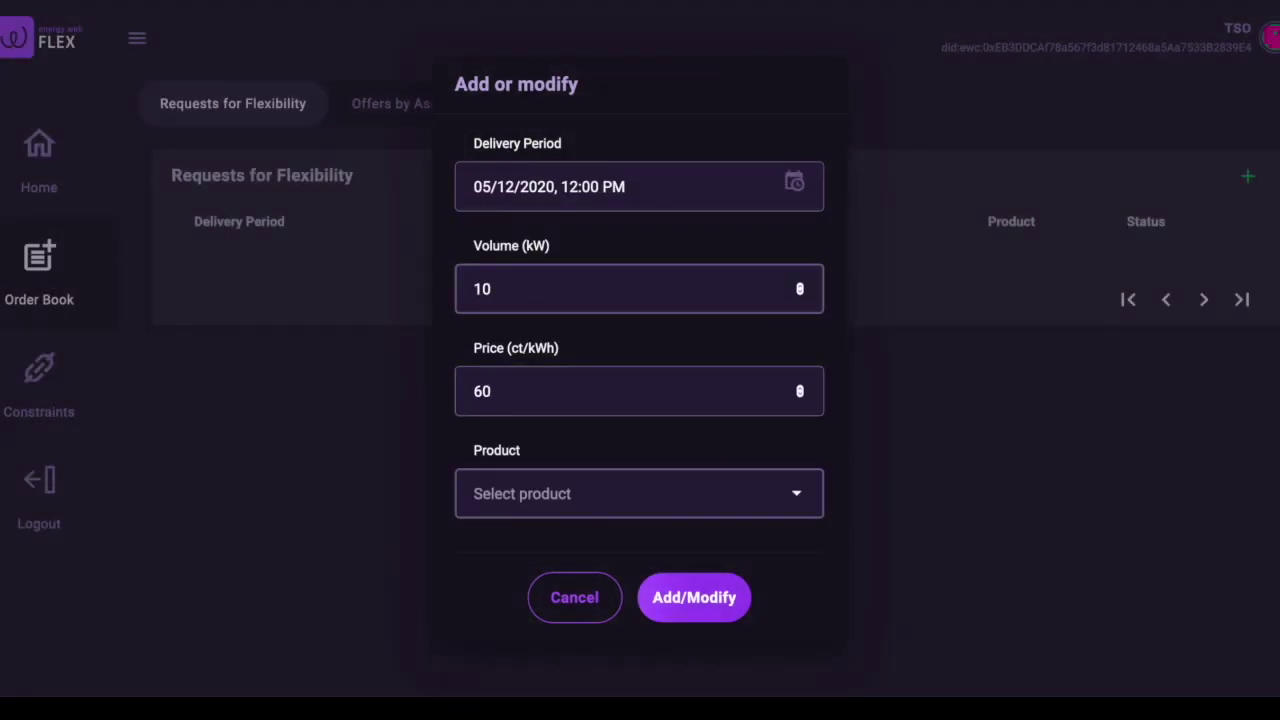
left_click(660, 500)
left_click(634, 500)
left_click(678, 600)
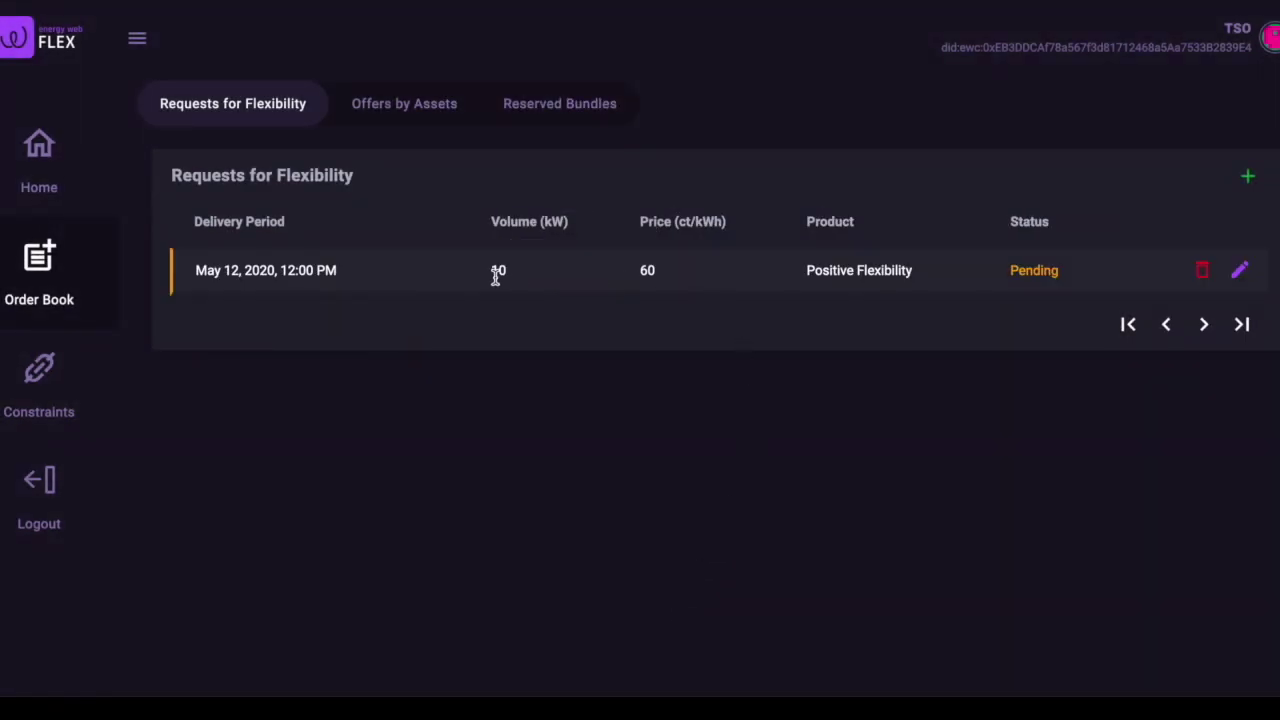
- Check the reserved bundle and asset offers in the TSO order book, and confirm Asset 4's 12:00 PM offer from the asset owner account
left_click(864, 293)
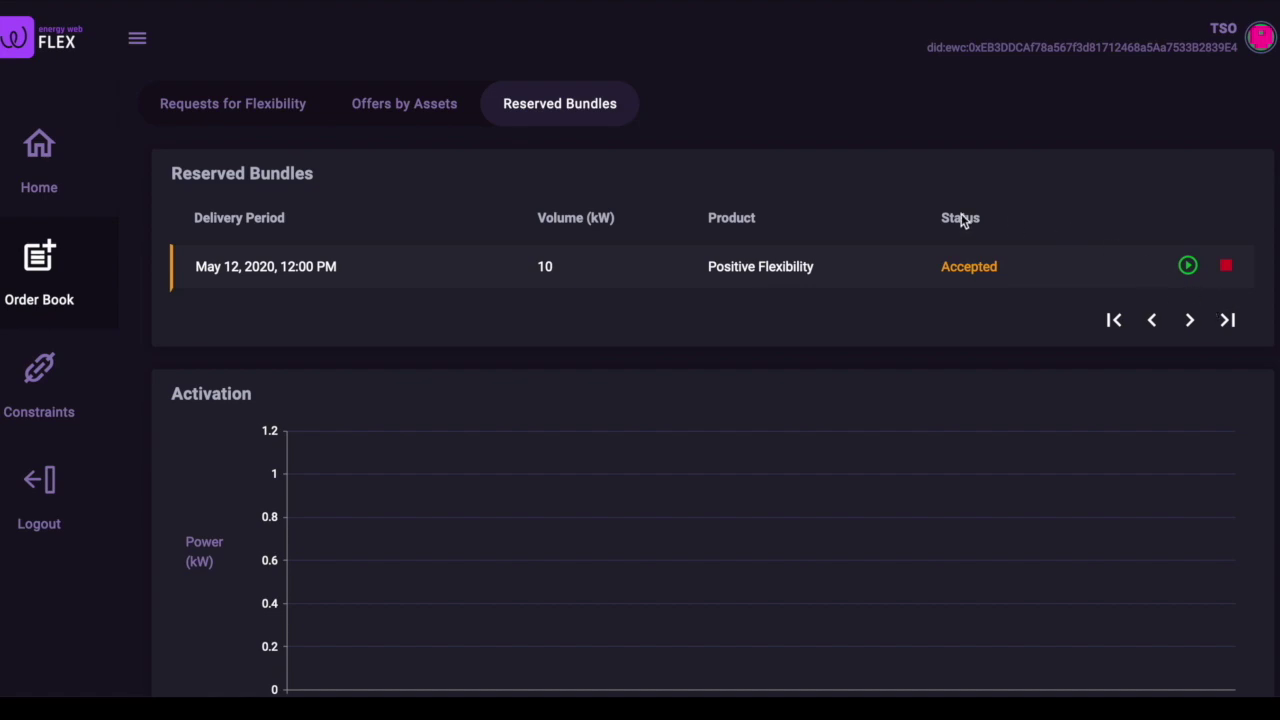
left_click(437, 105)
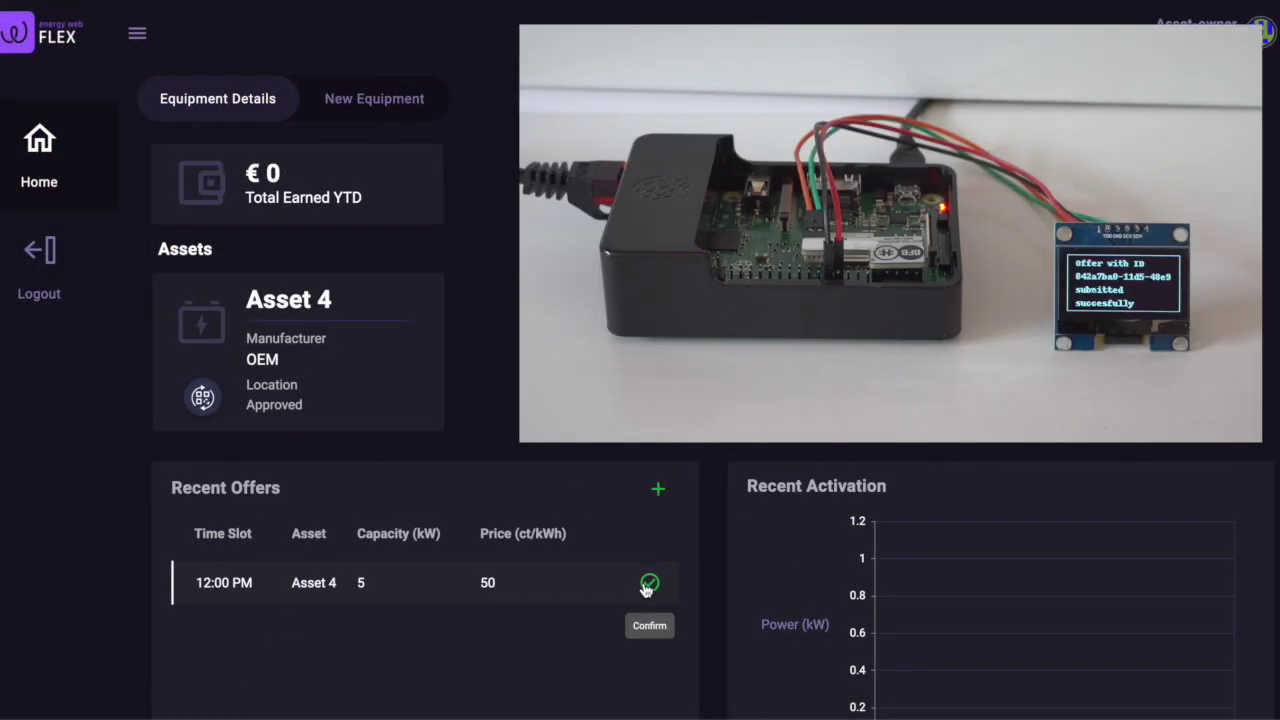
left_click(648, 585)
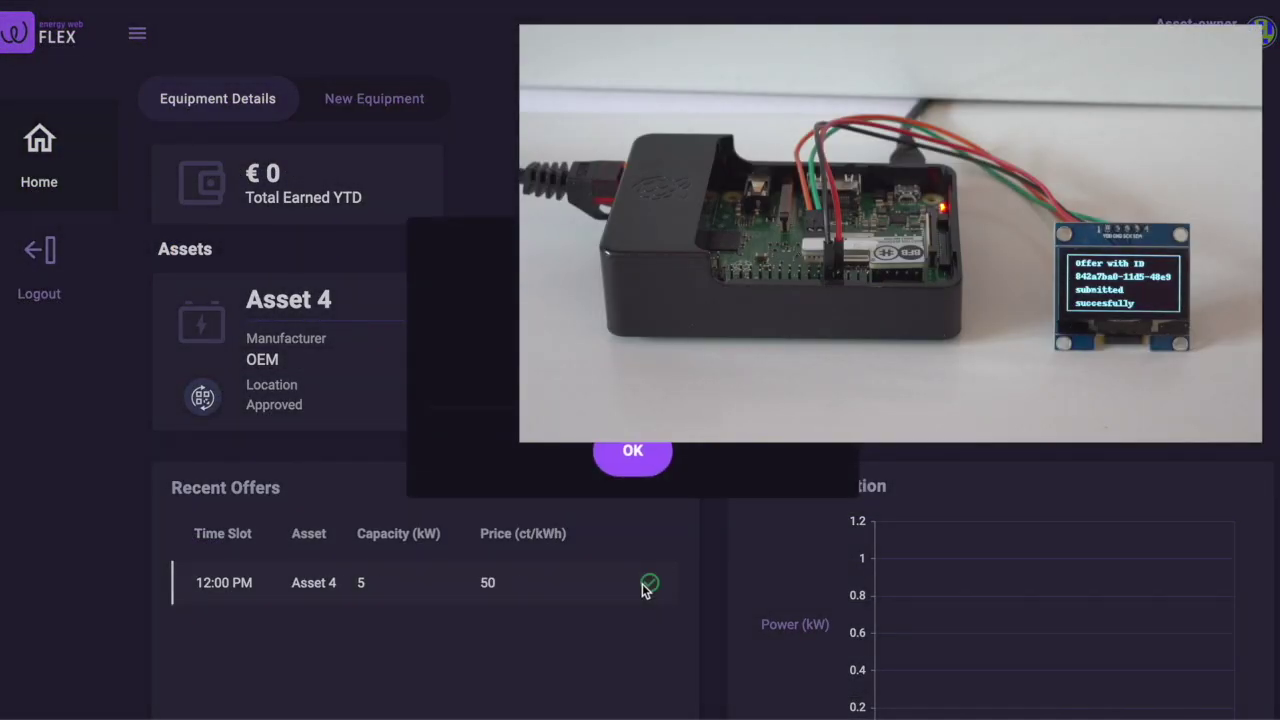
left_click(632, 455)
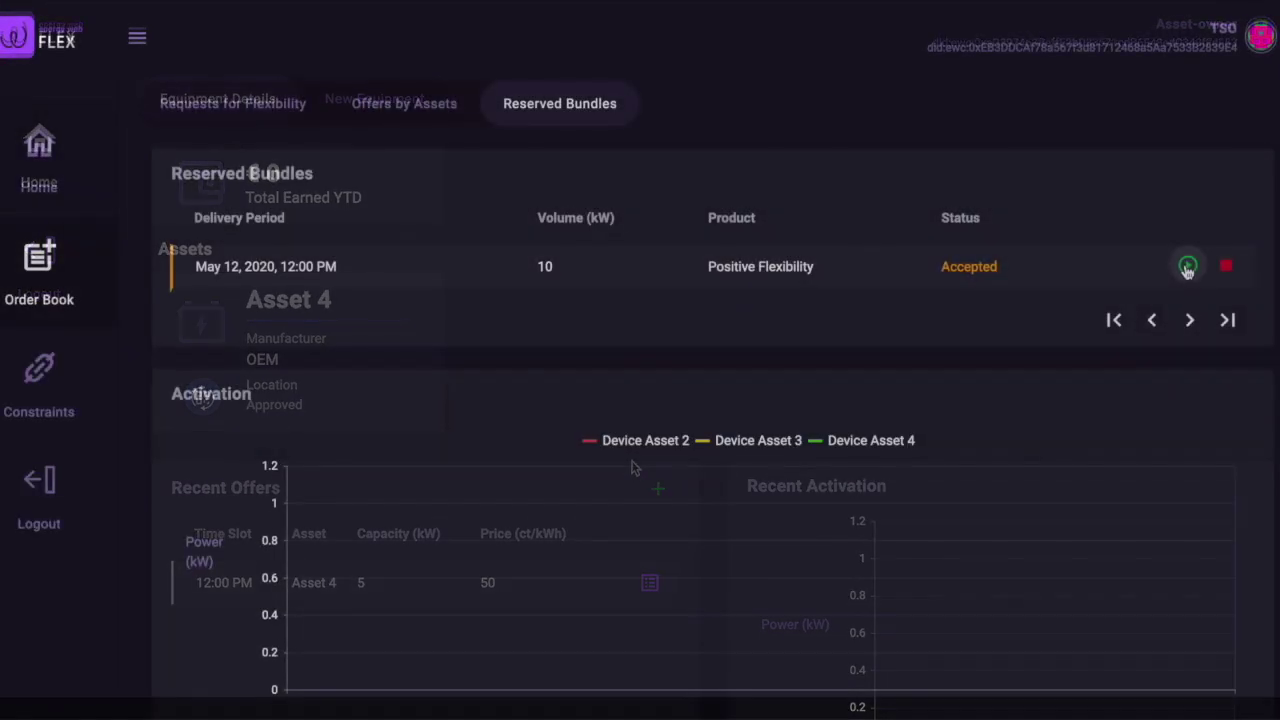
- Activate the reserved bundle for May 12, 2020, 12:00 PM in the TSO account and examine its activation chart
left_click(651, 461)
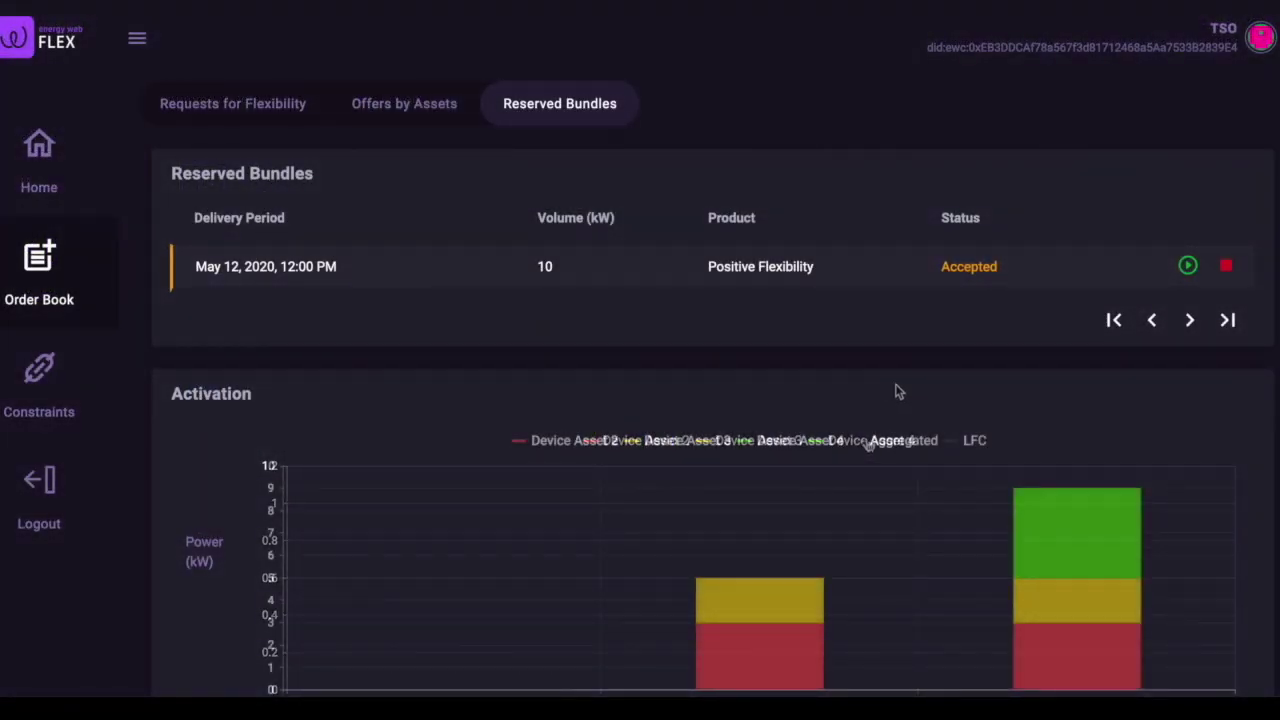
scroll(897, 391, "down", 1)
scroll(896, 360, "down", 1)
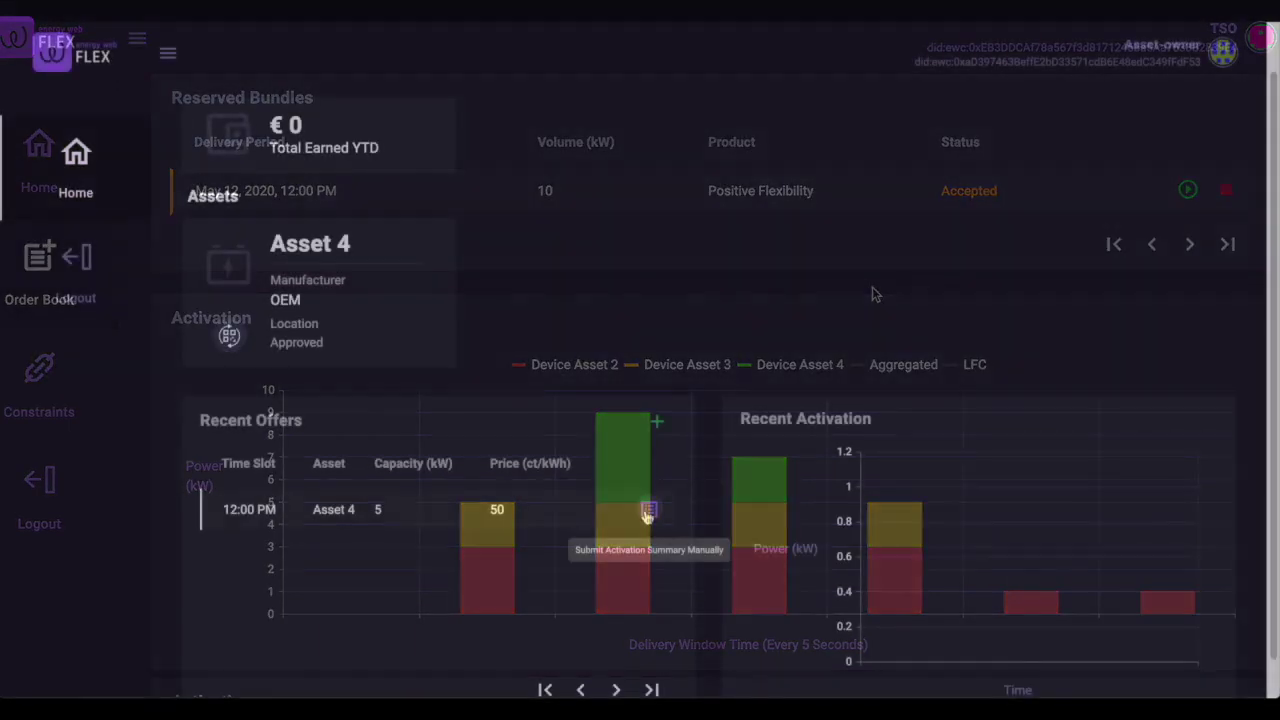
- Submit the activation summary manually for Asset 4's 12:00 PM offer from the asset owner account and acknowledge the notice
left_click(648, 512)
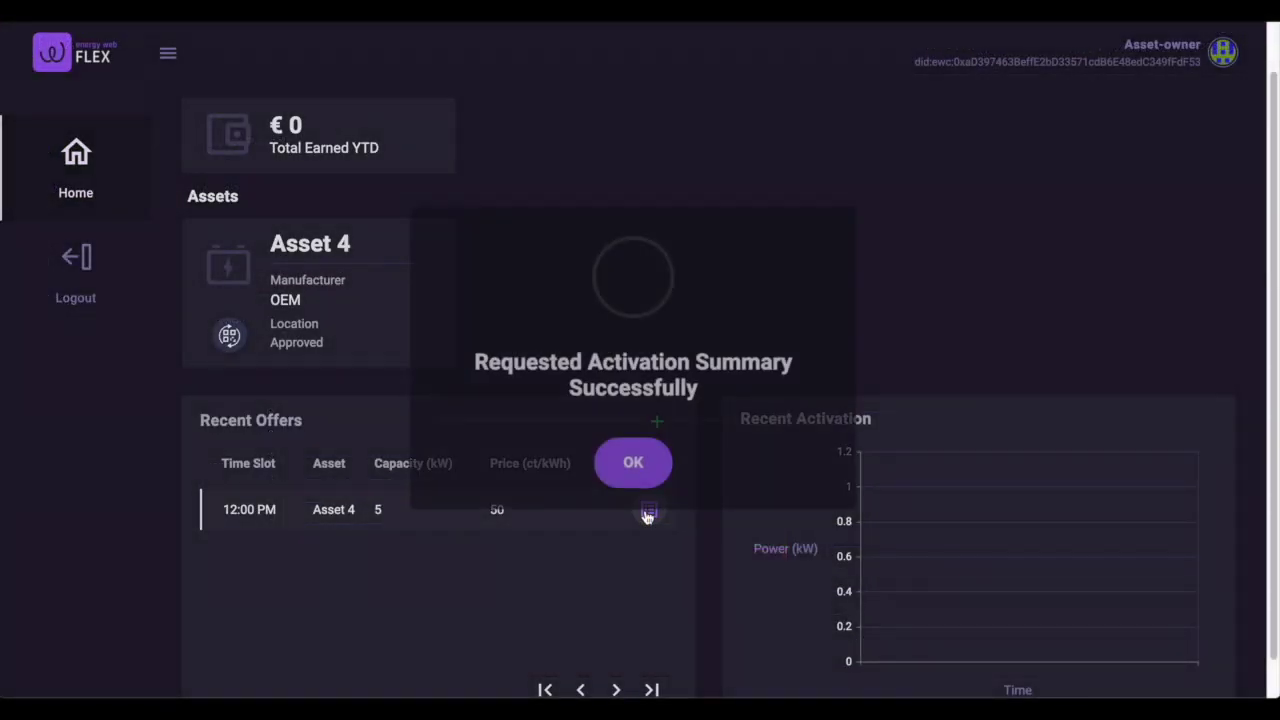
left_click(633, 460)
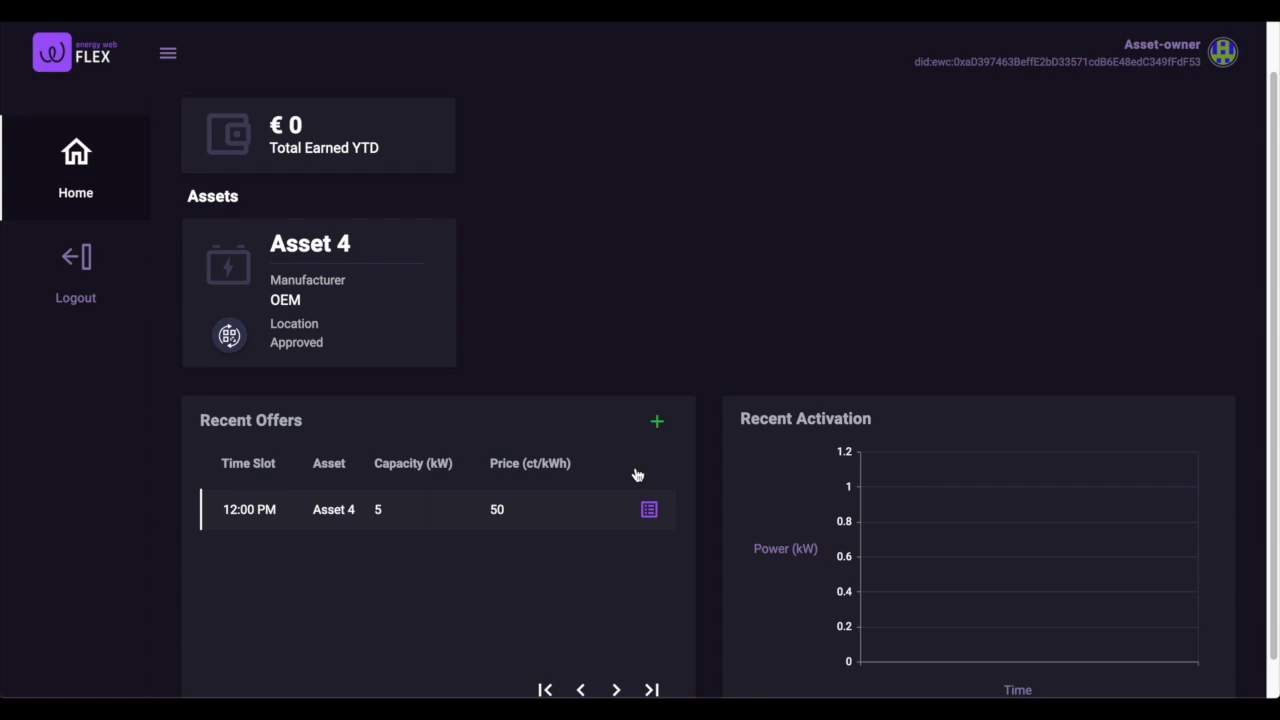